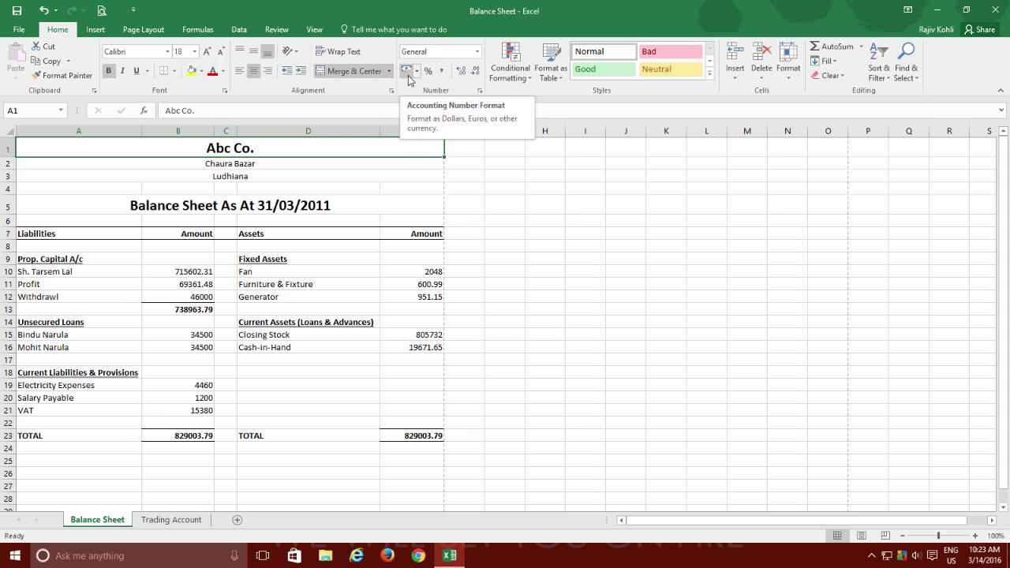
# Try prefixing the first capital amount in B10 with Rs and check the capital subtotal formula in B13
pyautogui.doubleClick(169, 271)
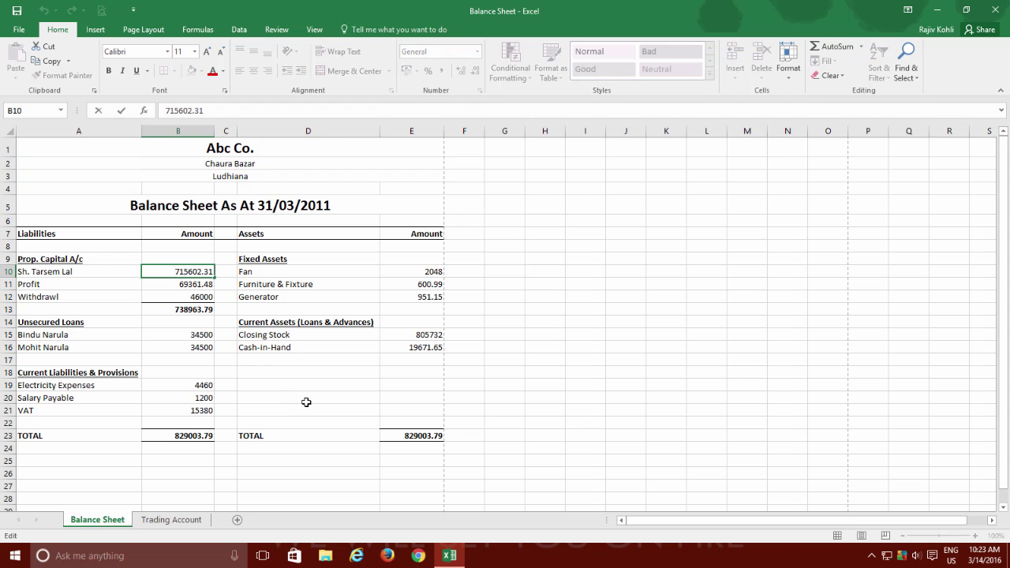
pyautogui.write('Rs')
pyautogui.press('Return')
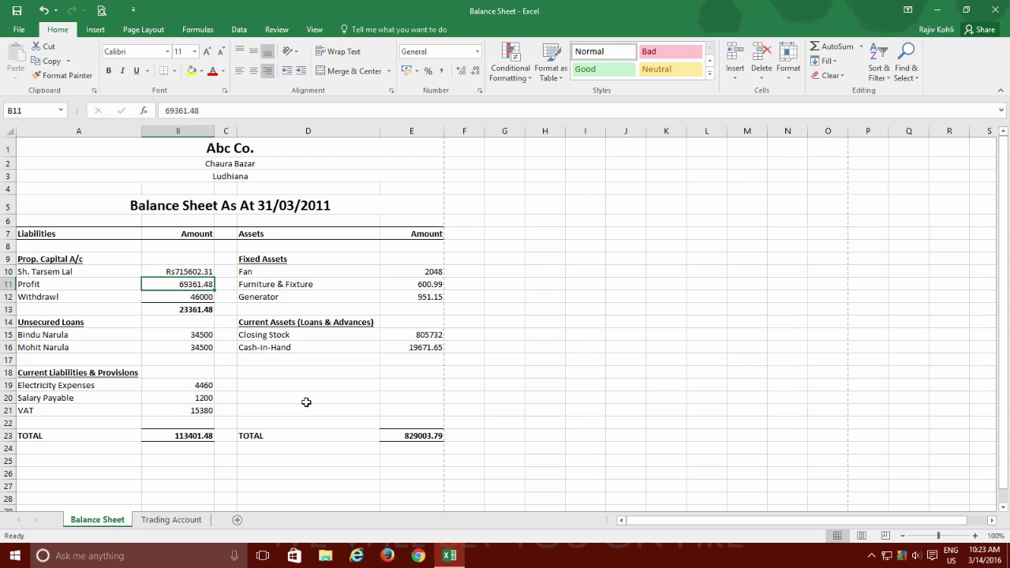
pyautogui.press('Down')
pyautogui.press('Down')
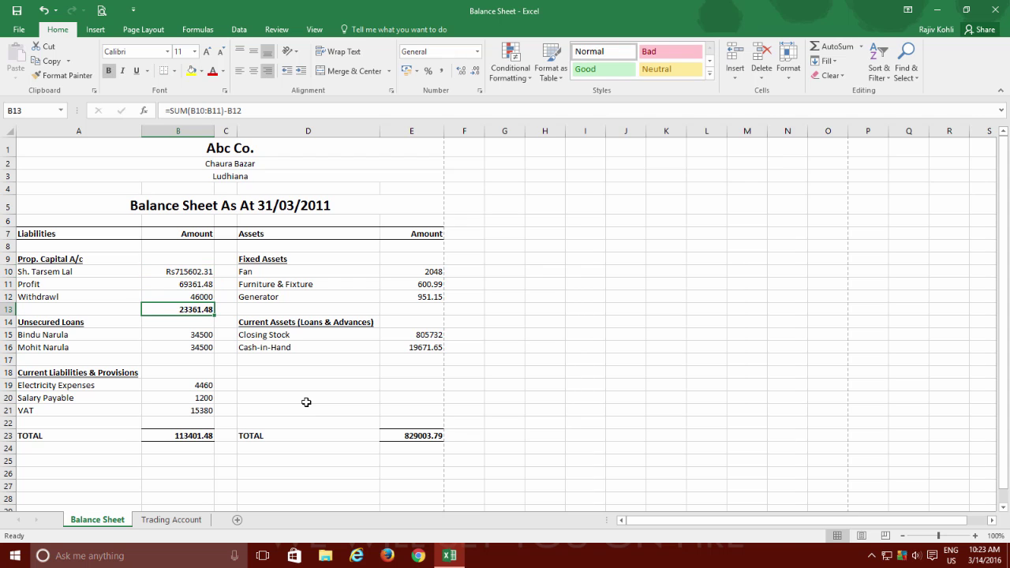
pyautogui.press('Up')
pyautogui.press('Up')
pyautogui.press('Up')
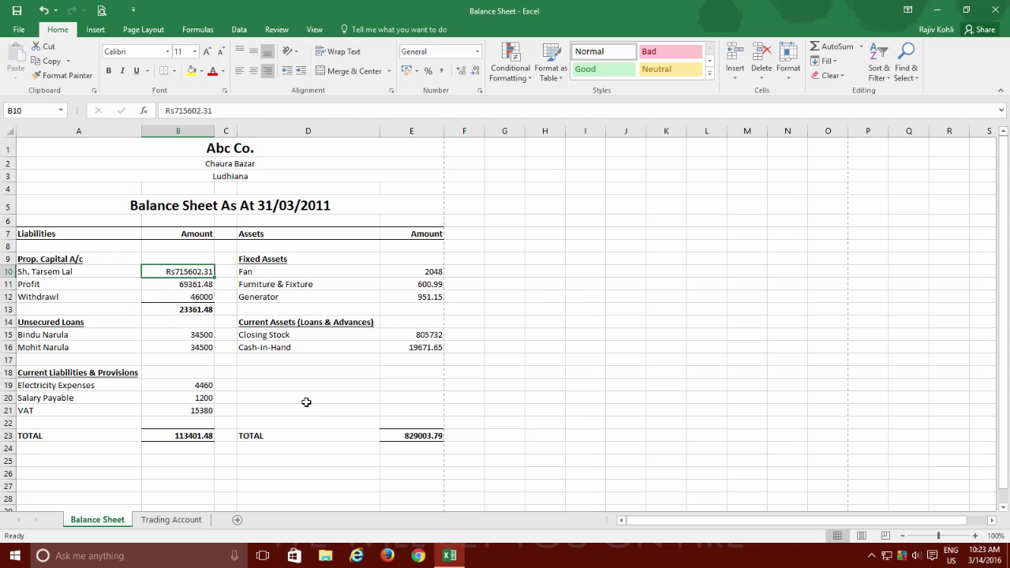
# Remove the Rs prefix from the amount in B10
pyautogui.press('F2')
pyautogui.press('Home')
pyautogui.press('Delete')
pyautogui.press('Delete')
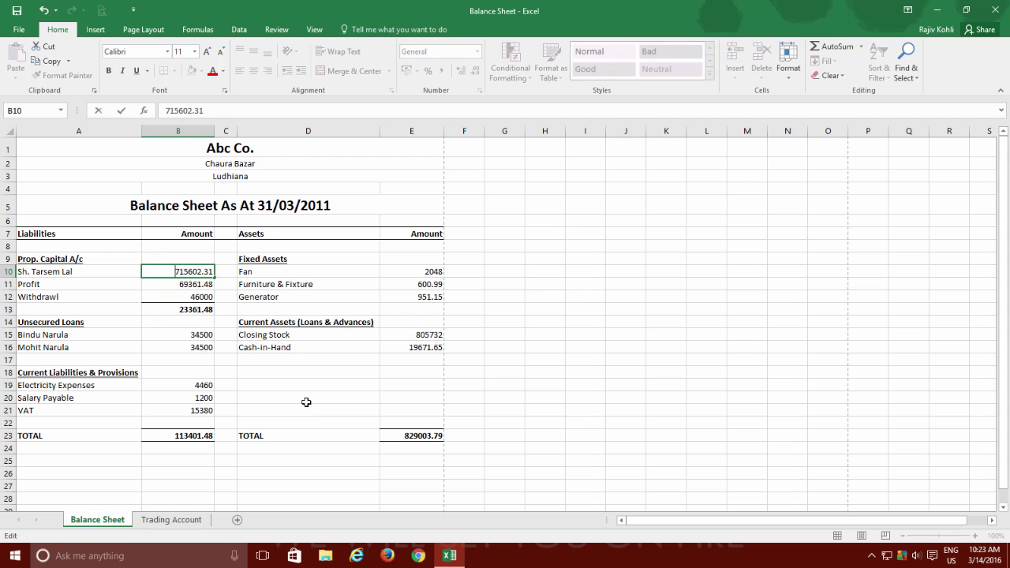
pyautogui.press('Return')
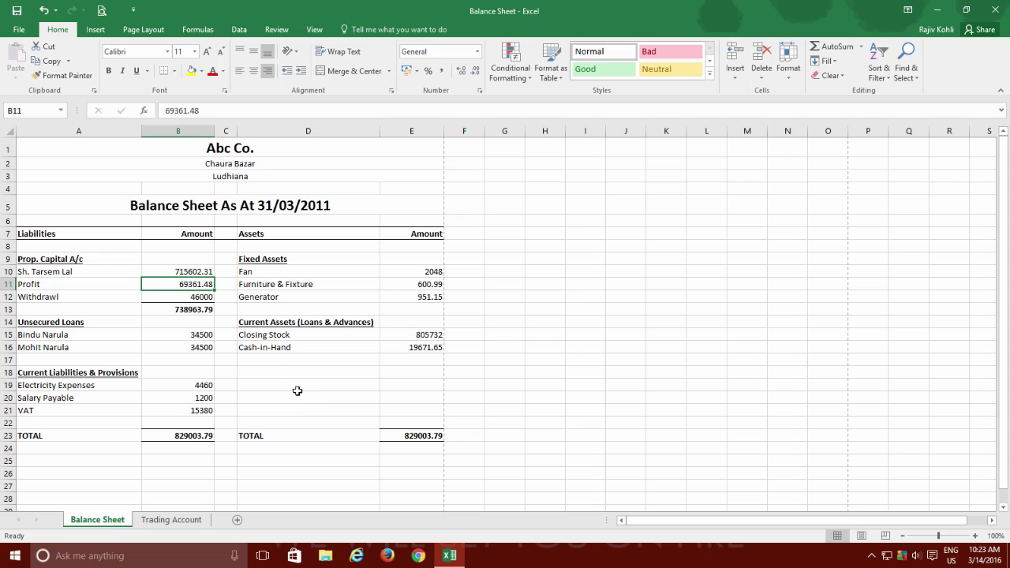
# Apply the Rs. accounting format to the liability amounts B10:B23, and change it to £ English (United Kingdom)
pyautogui.click(193, 272)
pyautogui.moveTo(193, 271); pyautogui.dragTo(189, 432)
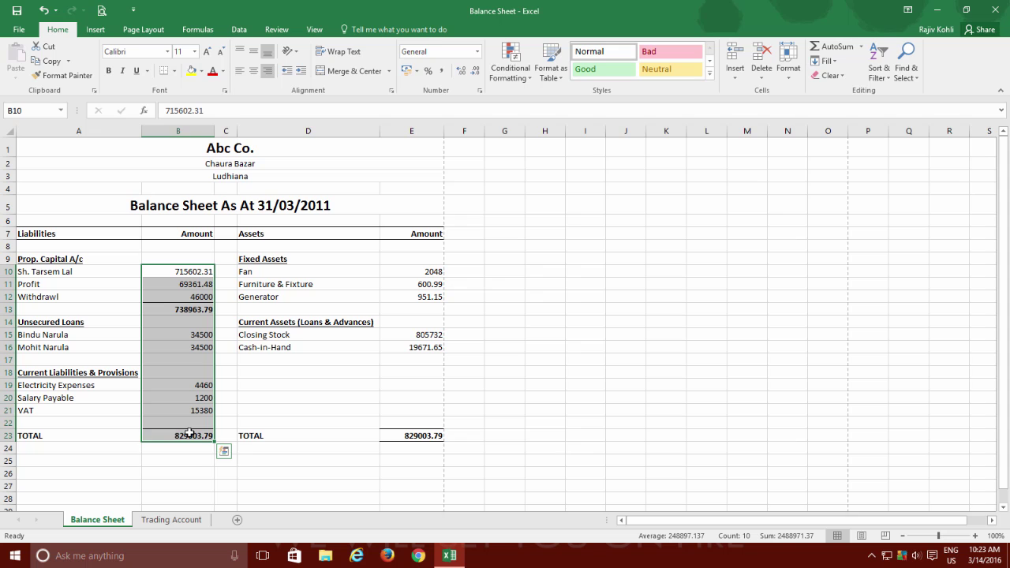
pyautogui.click(409, 74)
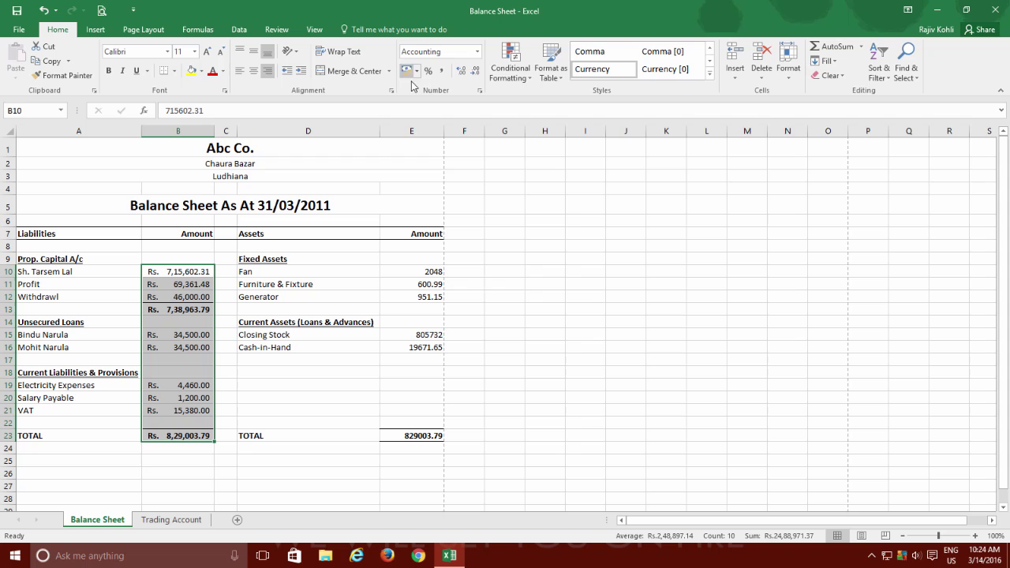
pyautogui.click(417, 71)
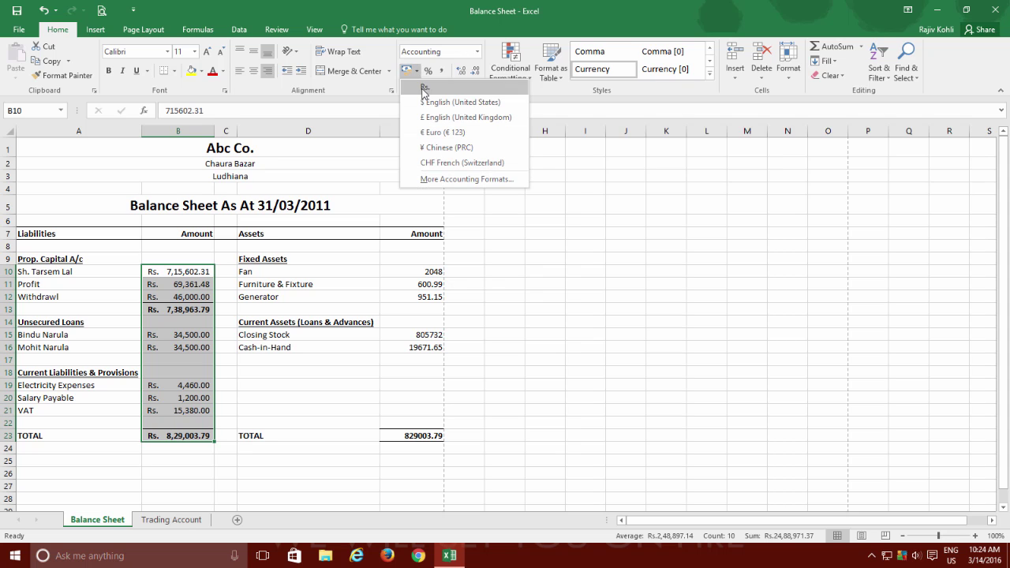
pyautogui.click(424, 119)
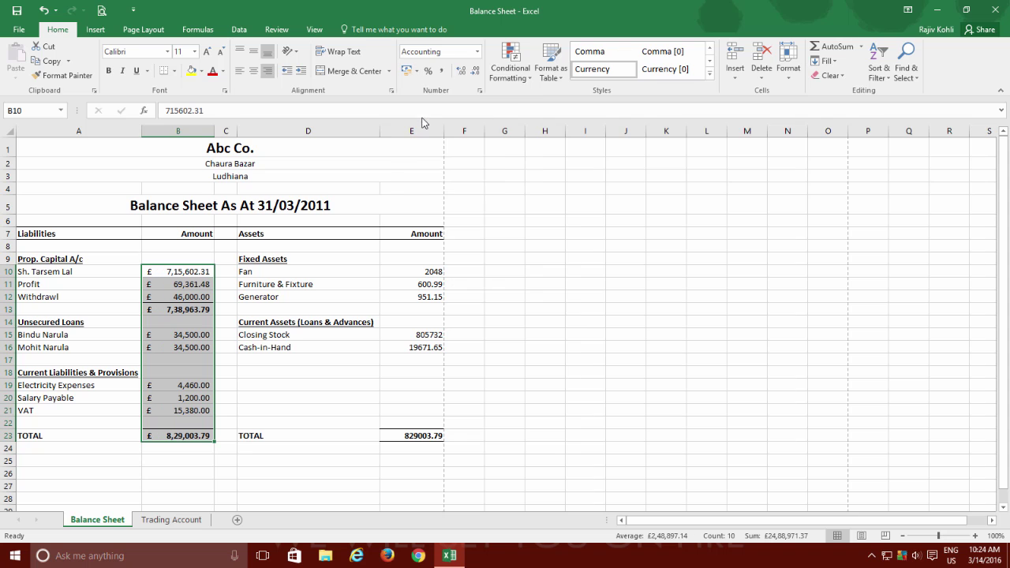
# Open the additional accounting formats for B10:B23 and look through the available currency symbols
pyautogui.click(417, 73)
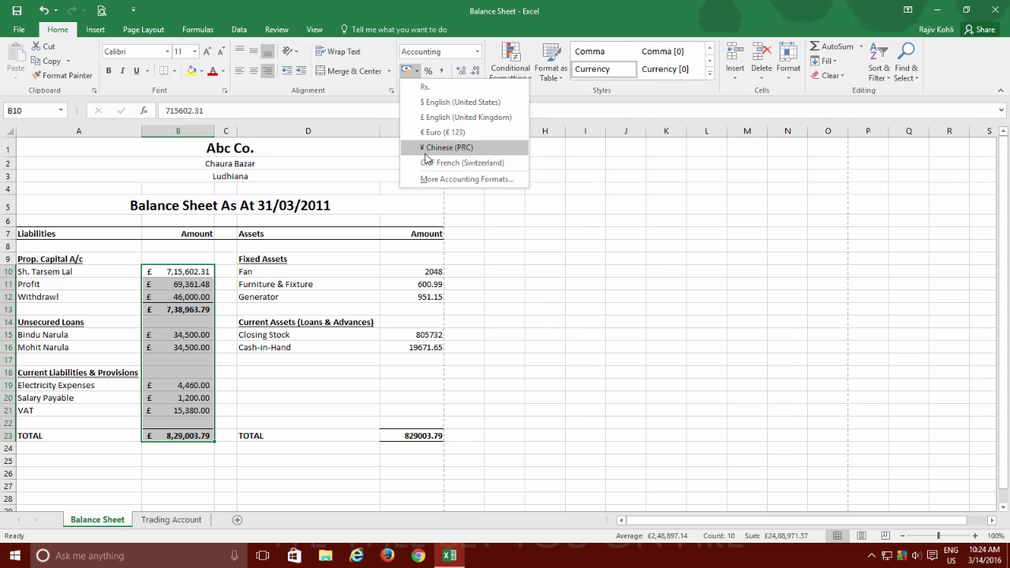
pyautogui.click(424, 181)
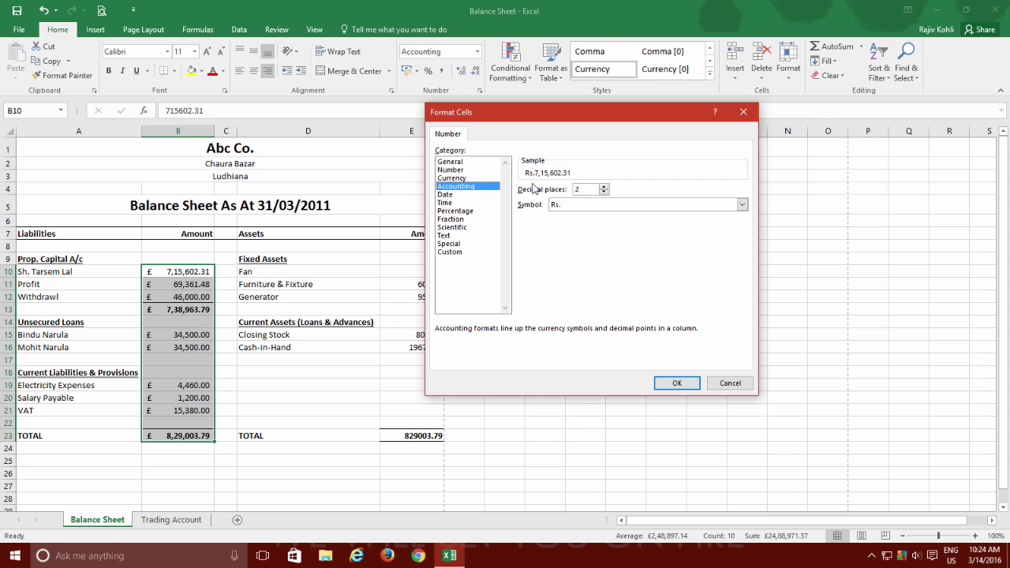
pyautogui.click(586, 208)
pyautogui.scroll(-3, 607, 270)
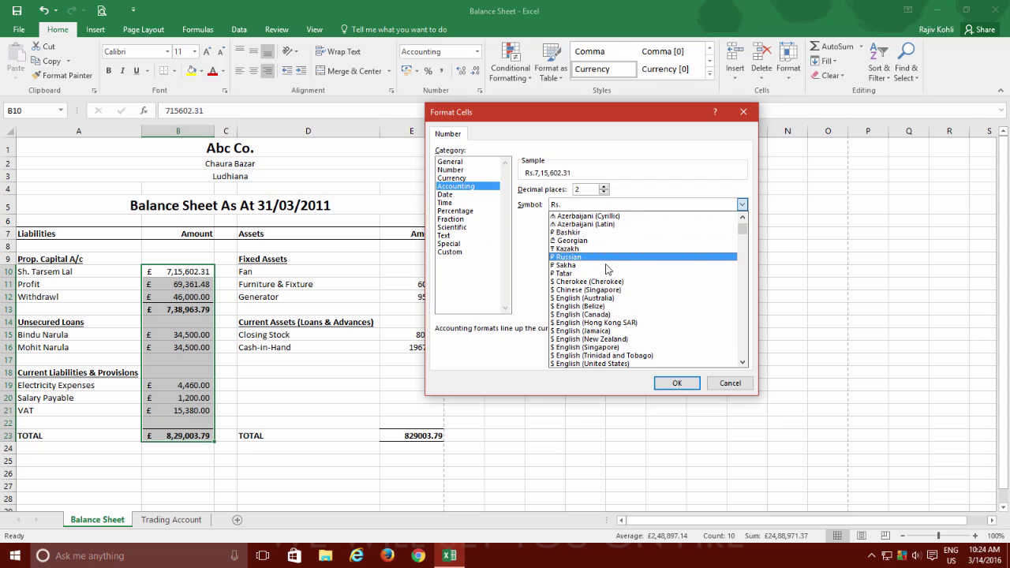
pyautogui.scroll(-9, 607, 270)
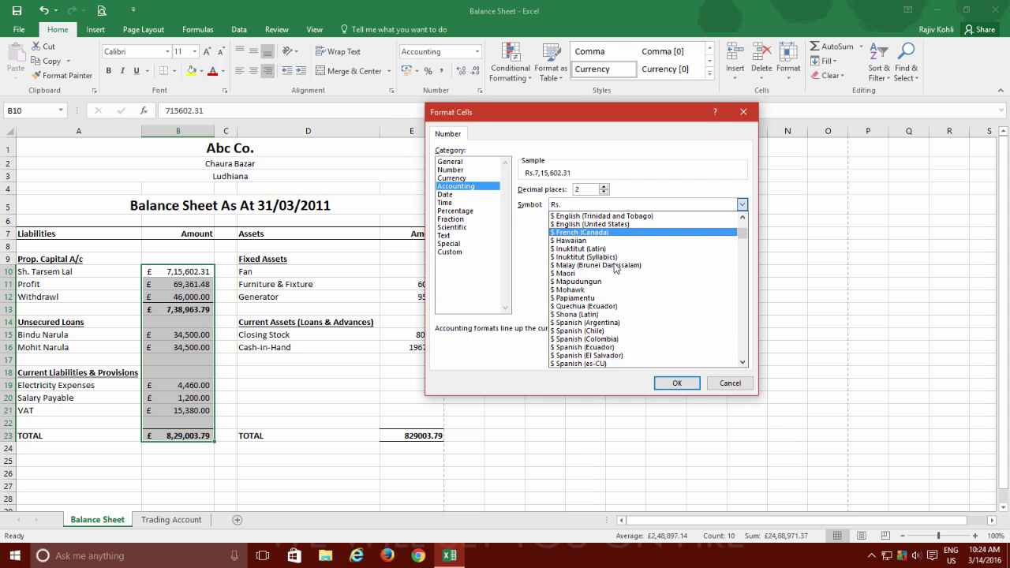
pyautogui.scroll(-3, 614, 269)
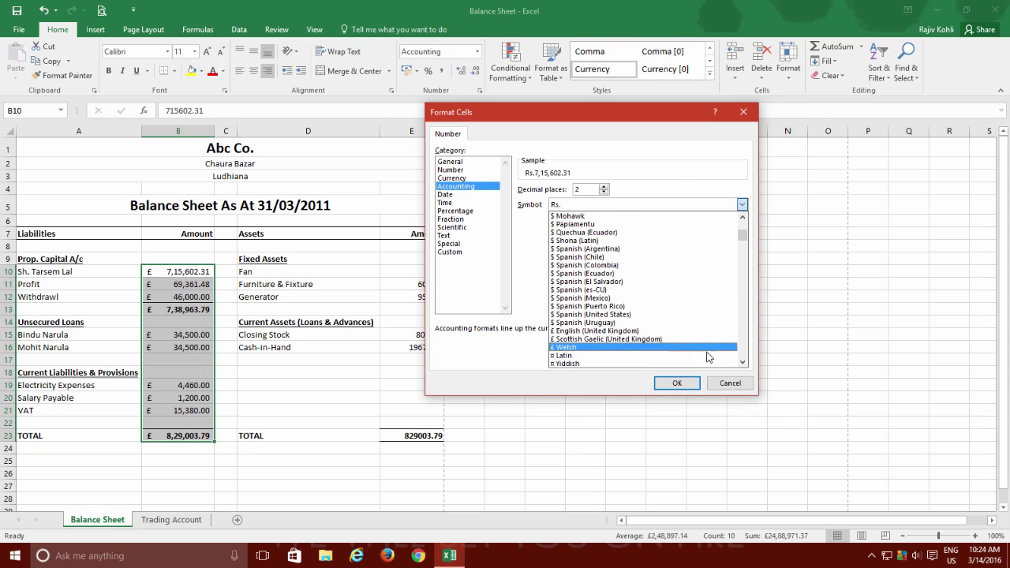
pyautogui.click(530, 197)
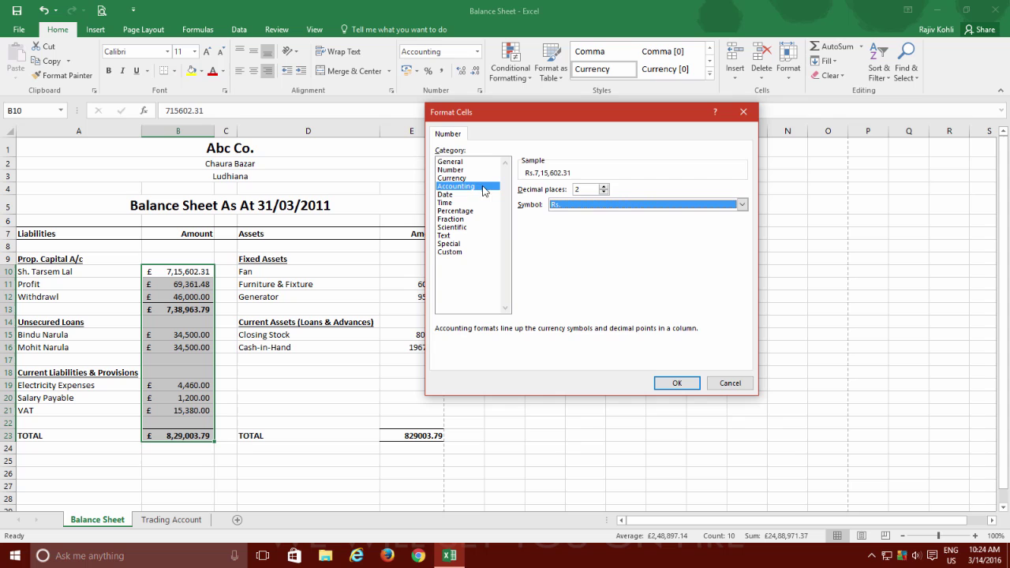
# Format B10:B23 as Currency with the Rs. symbol, 2 decimal places and red negative numbers with a minus sign
pyautogui.click(462, 179)
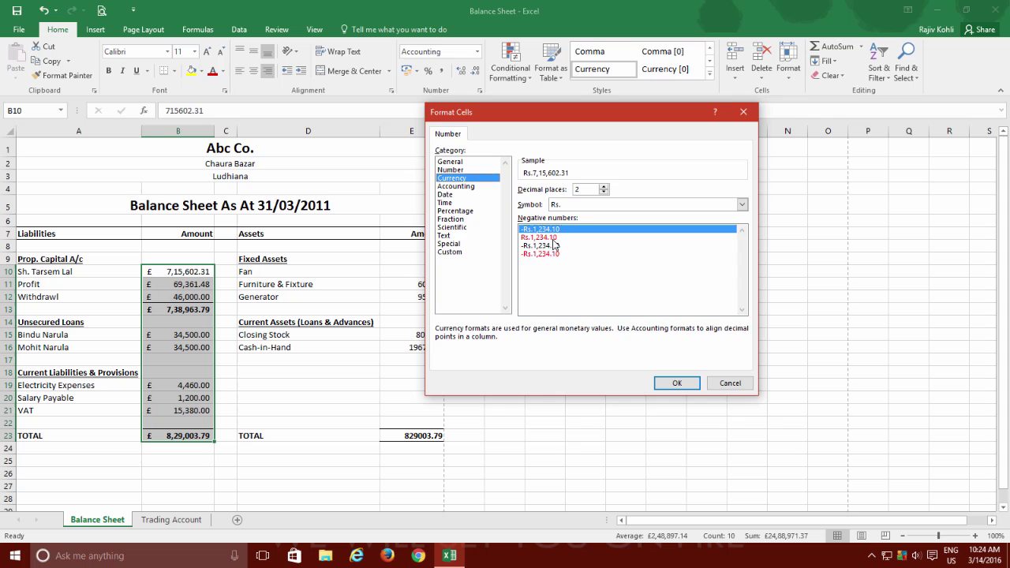
pyautogui.click(554, 237)
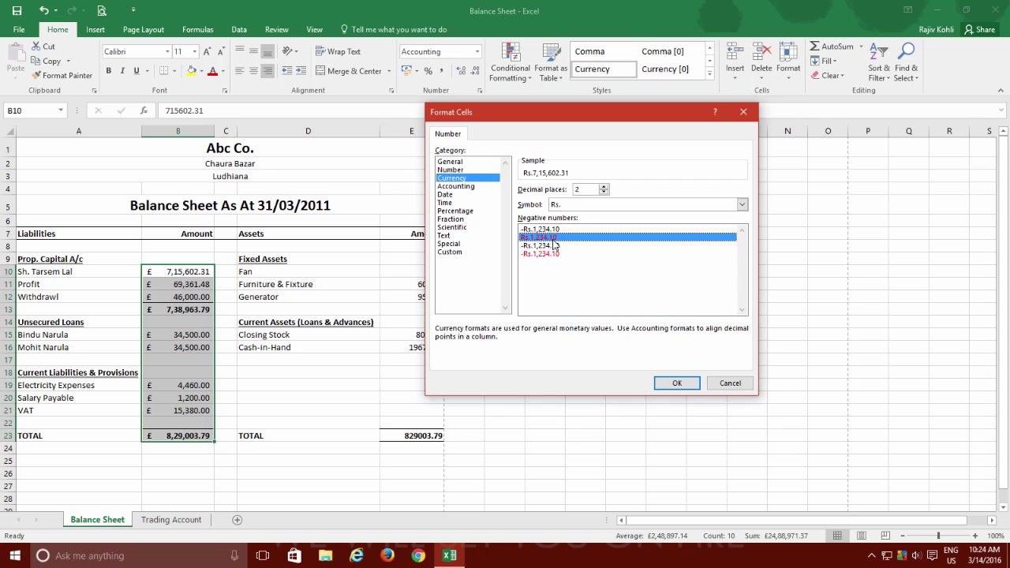
pyautogui.click(533, 255)
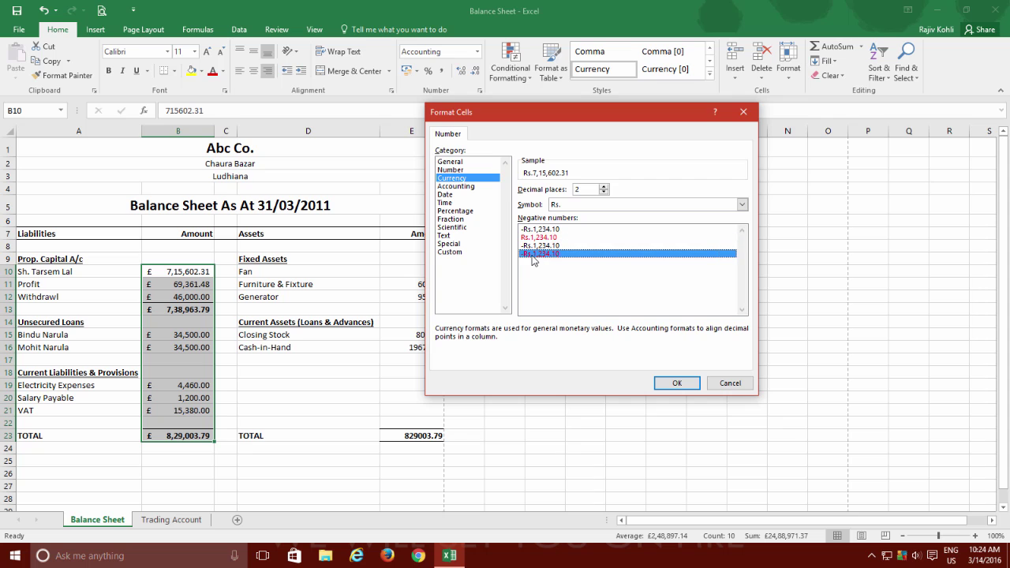
pyautogui.click(671, 385)
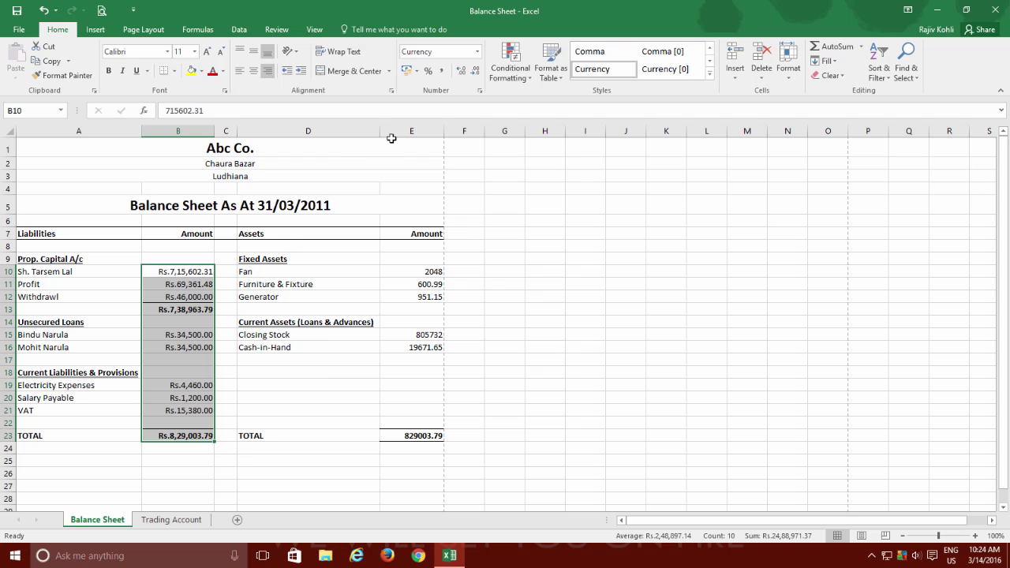
# Apply the $ English (United States) accounting format to the liability amounts B10:B23
pyautogui.click(417, 71)
pyautogui.click(430, 103)
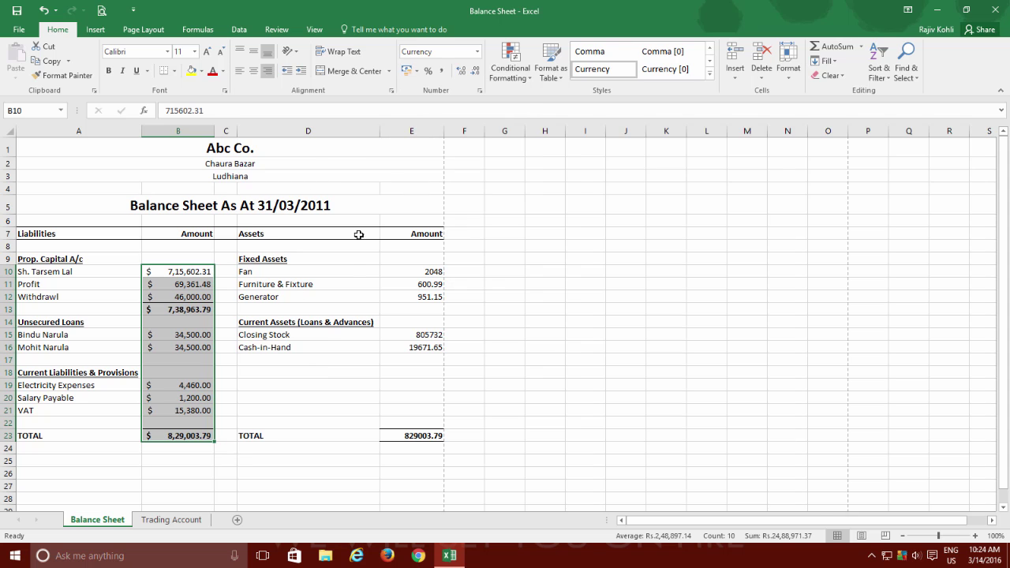
# On the Trading Account sheet, widen column E and apply the default Rs. accounting format to E9:E11
pyautogui.click(174, 521)
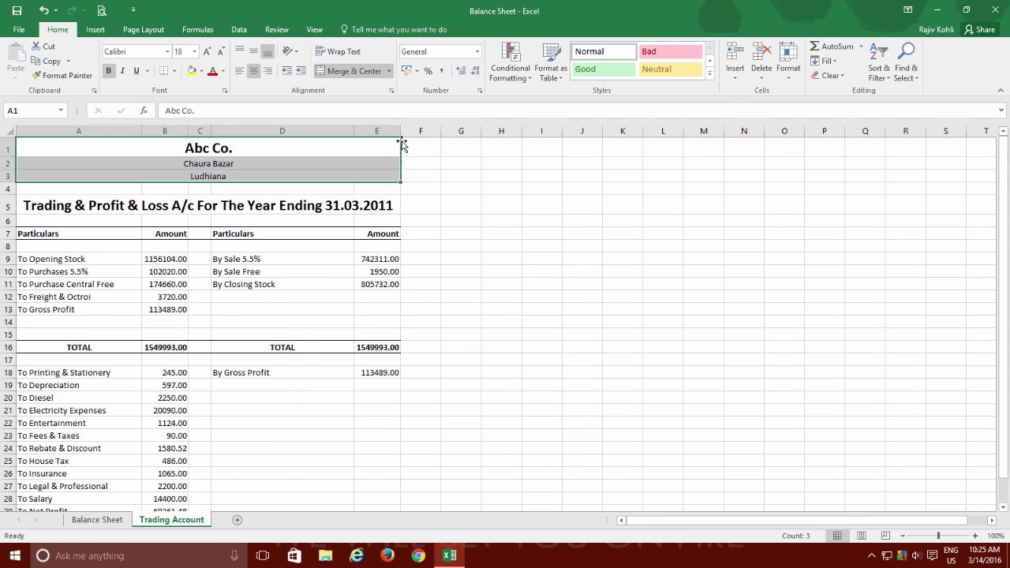
pyautogui.moveTo(401, 133); pyautogui.dragTo(424, 132)
pyautogui.moveTo(397, 259); pyautogui.dragTo(402, 284)
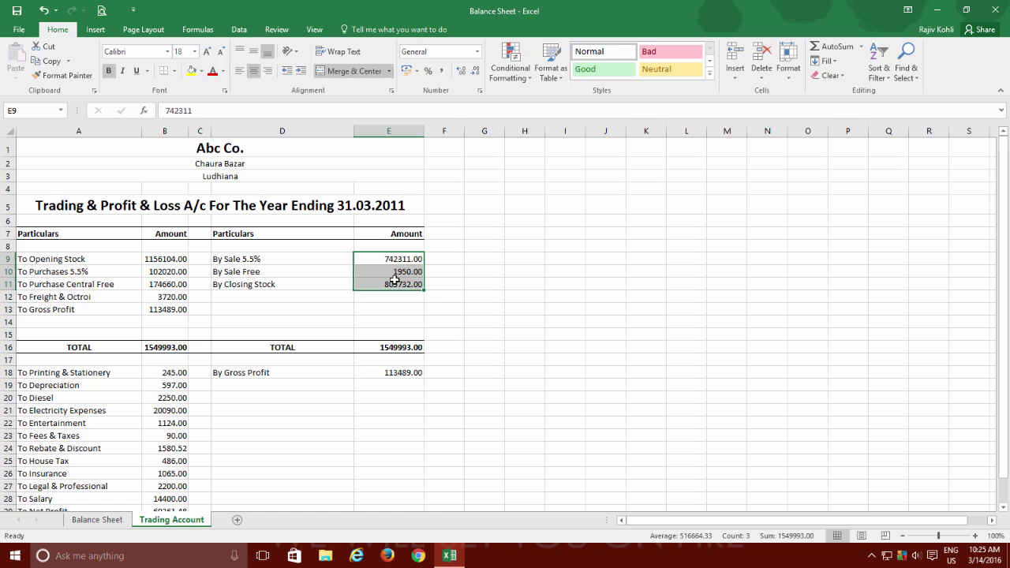
pyautogui.click(407, 71)
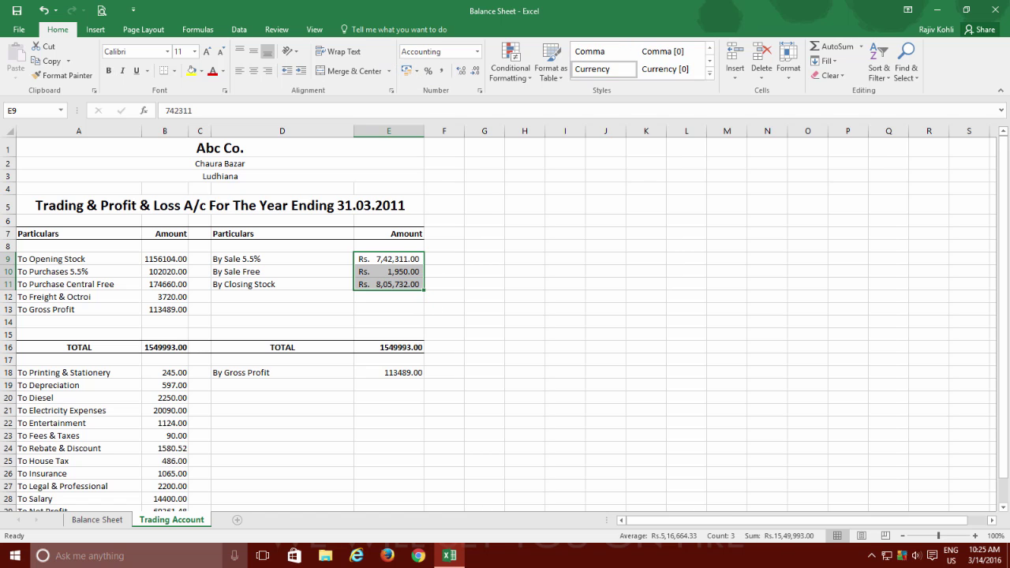
# Return to the Balance Sheet, select the liabilities total, and open the additional format settings of Region in the Windows Control Panel
pyautogui.click(92, 521)
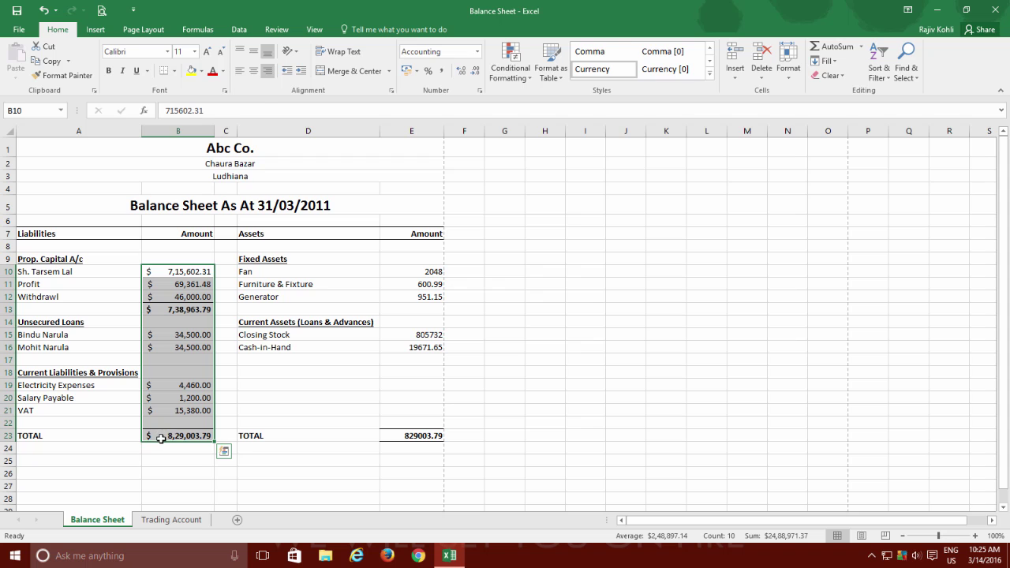
pyautogui.click(161, 437)
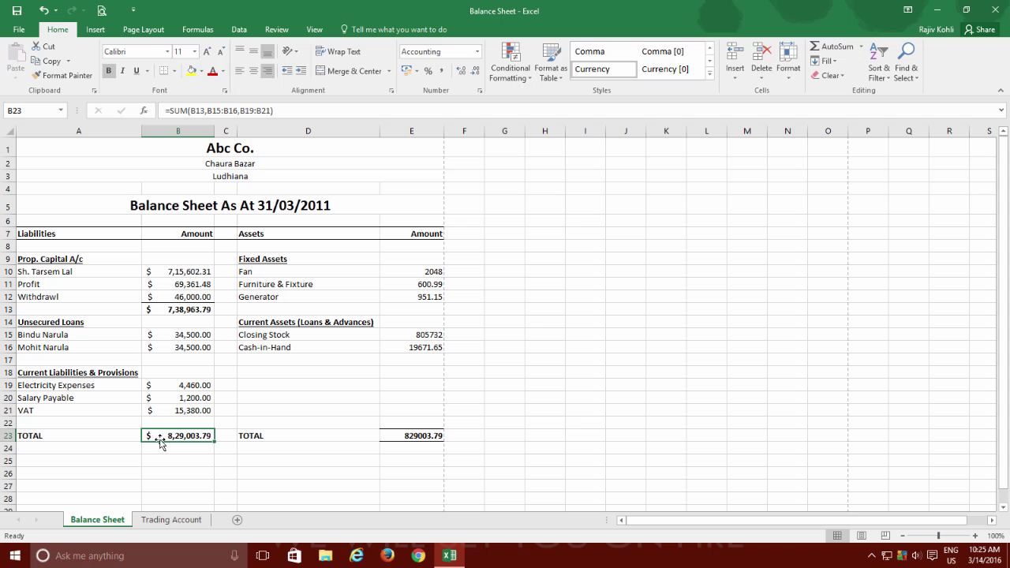
pyautogui.rightClick(18, 554)
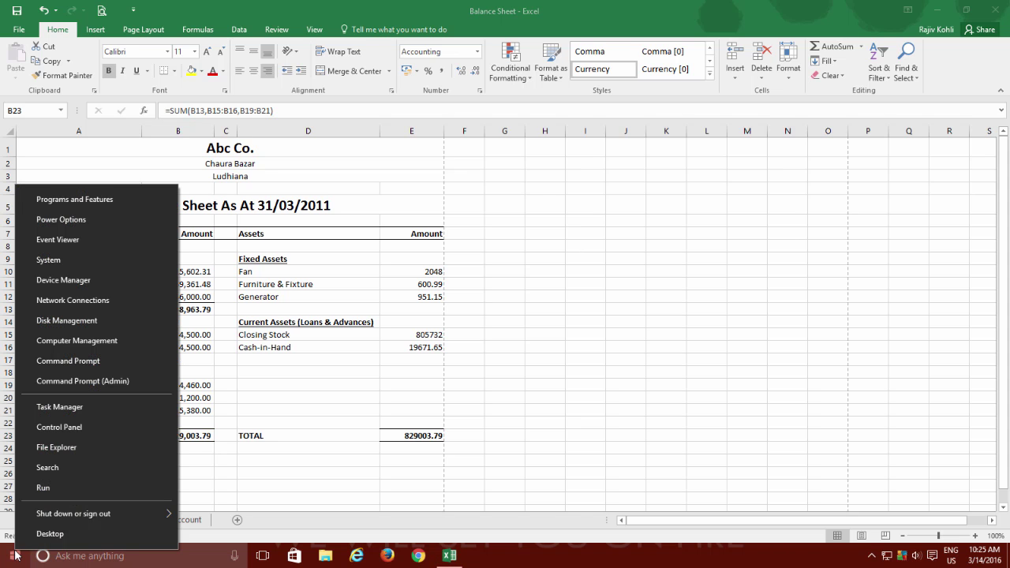
pyautogui.click(60, 434)
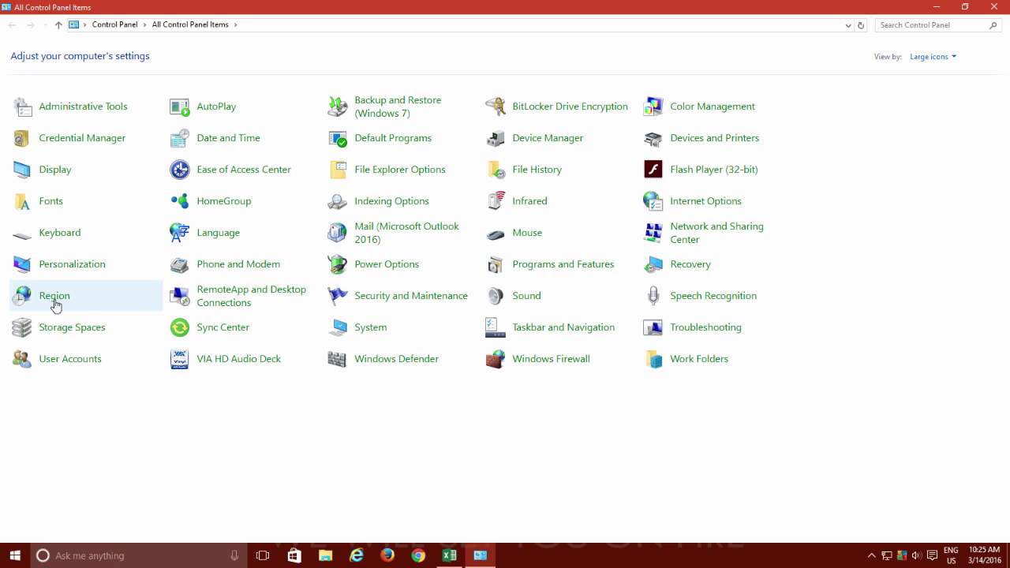
pyautogui.click(55, 302)
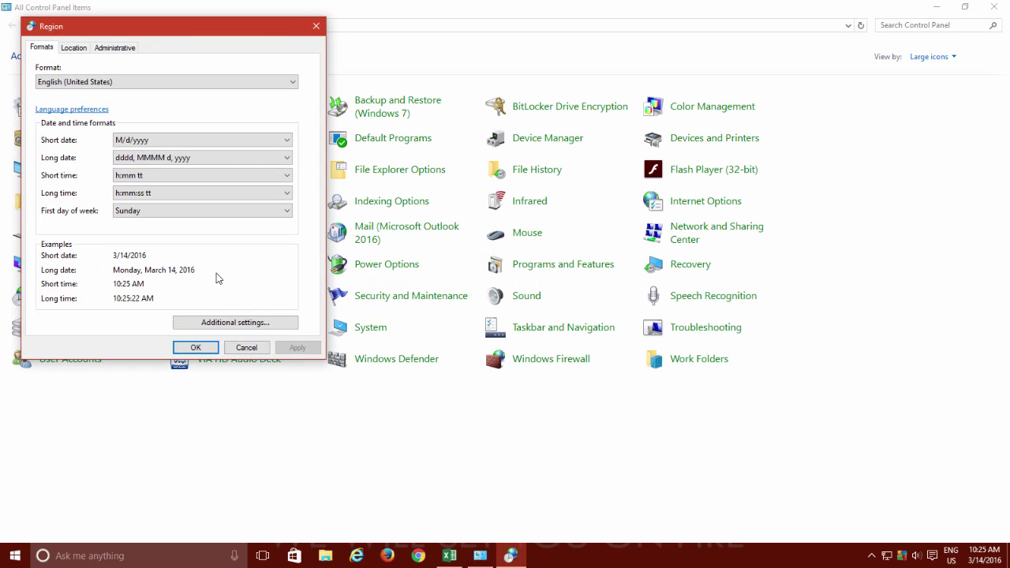
pyautogui.click(218, 322)
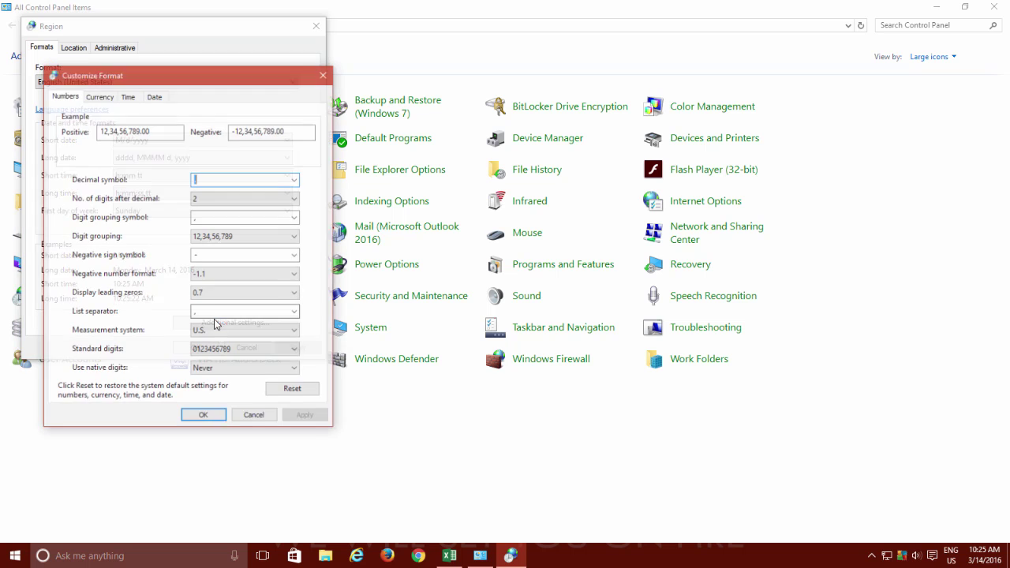
# Set the Windows currency symbol to $, apply the change and switch back to Excel
pyautogui.click(99, 97)
pyautogui.click(131, 97)
pyautogui.click(155, 97)
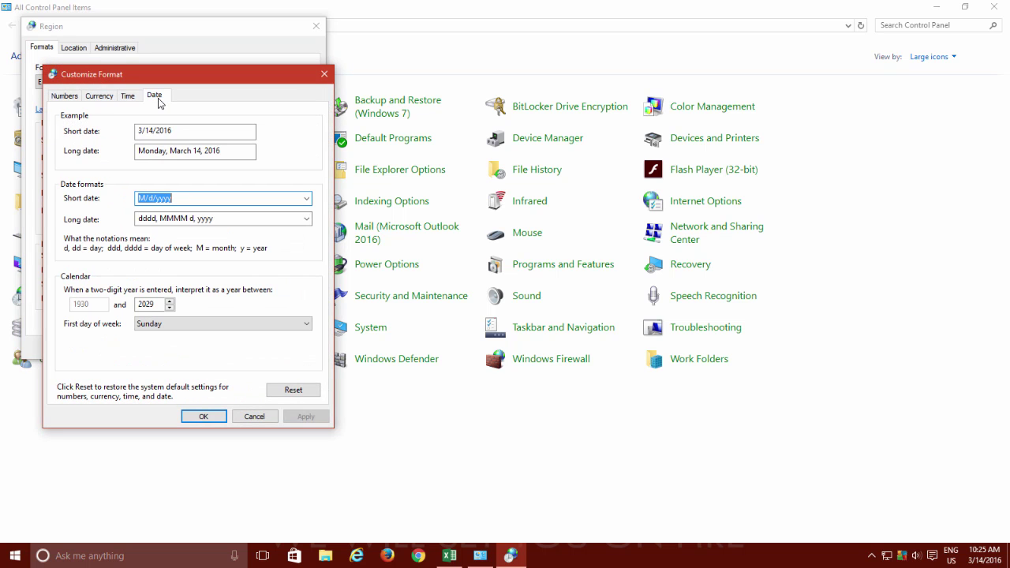
pyautogui.click(99, 96)
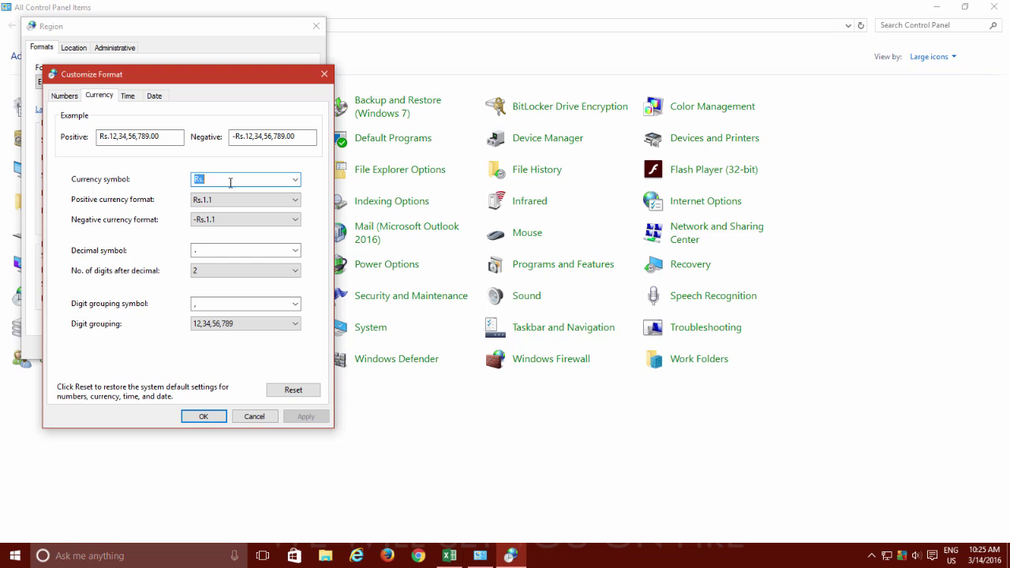
pyautogui.write('$')
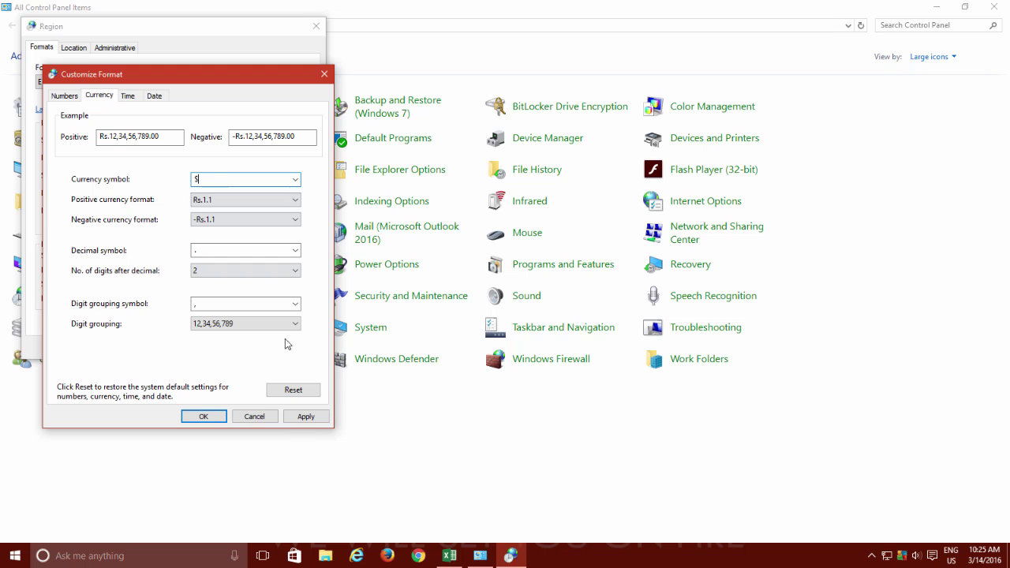
pyautogui.click(303, 416)
pyautogui.click(205, 416)
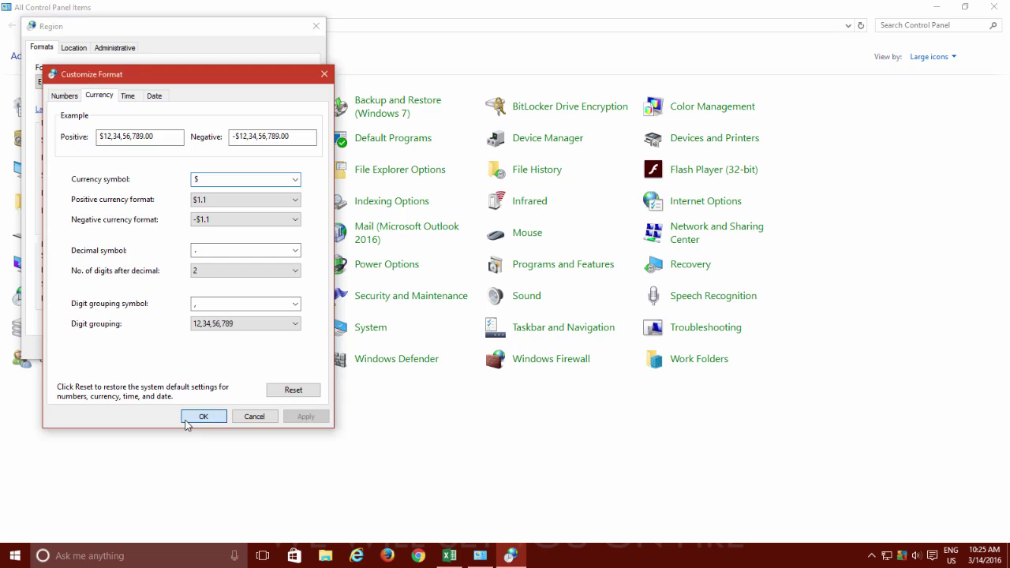
pyautogui.click(449, 556)
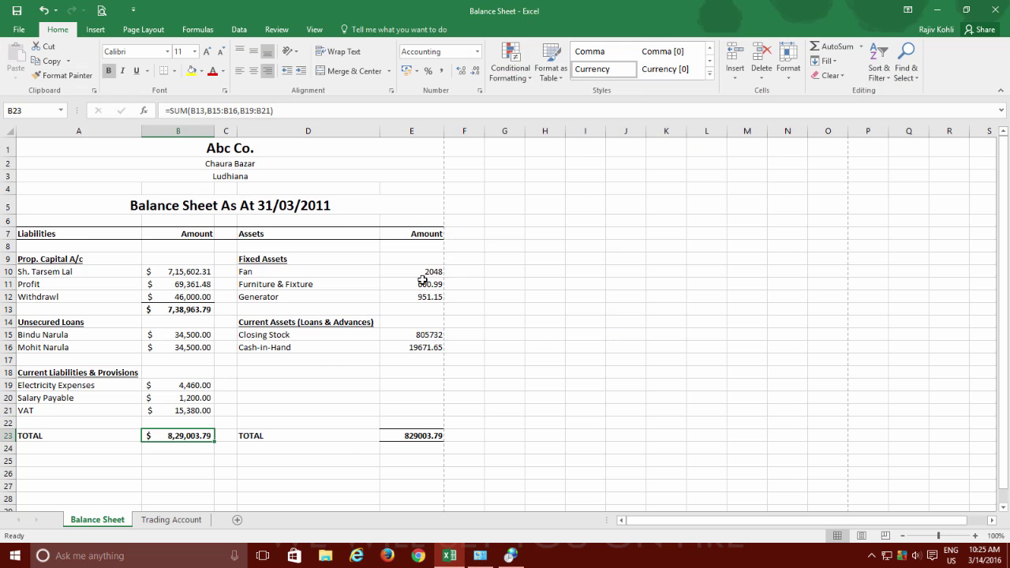
# Apply the default $ accounting format to the asset amounts E10:E16 on the Balance Sheet
pyautogui.moveTo(432, 269); pyautogui.dragTo(424, 351)
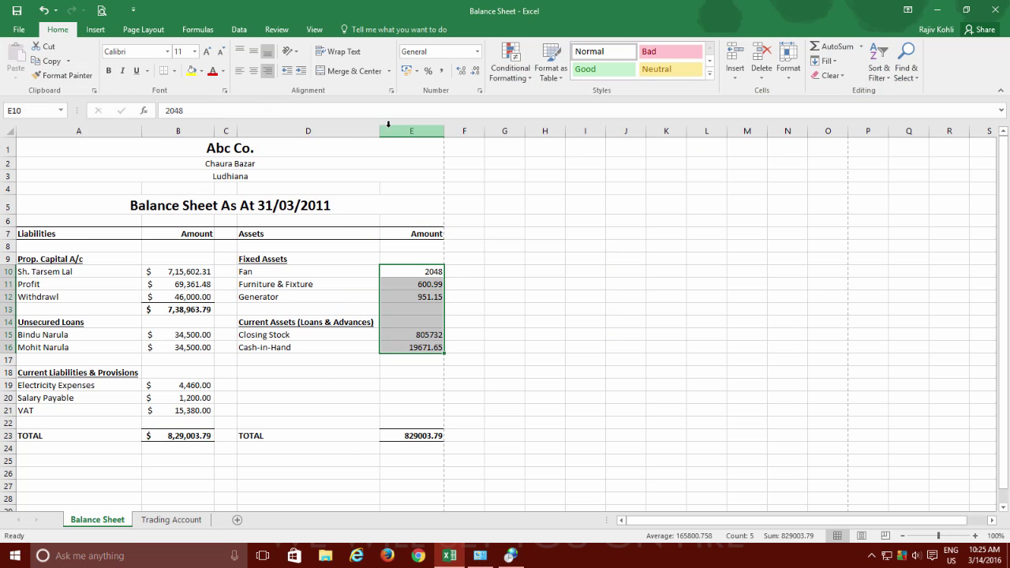
pyautogui.click(407, 72)
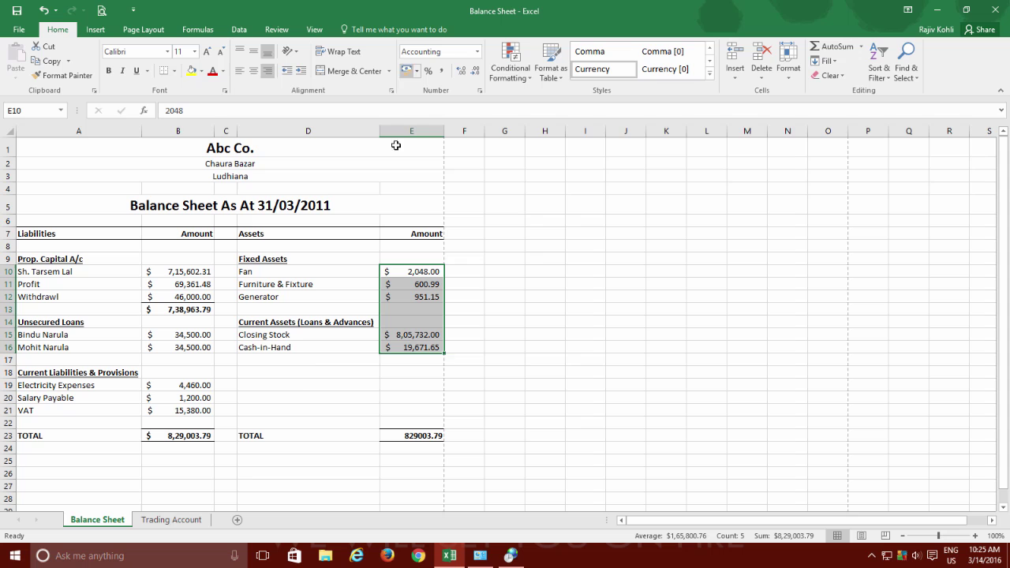
# Add a new worksheet and fill cells A1:A9 with the number series 1 to 9
pyautogui.click(237, 519)
pyautogui.write('1')
pyautogui.click(48, 145)
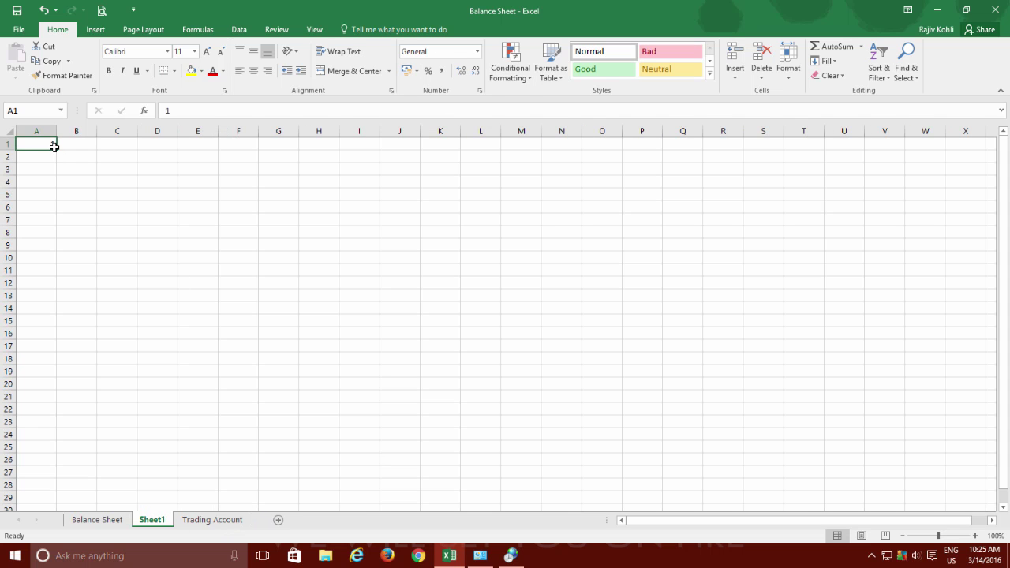
pyautogui.moveTo(57, 149); pyautogui.dragTo(57, 249)
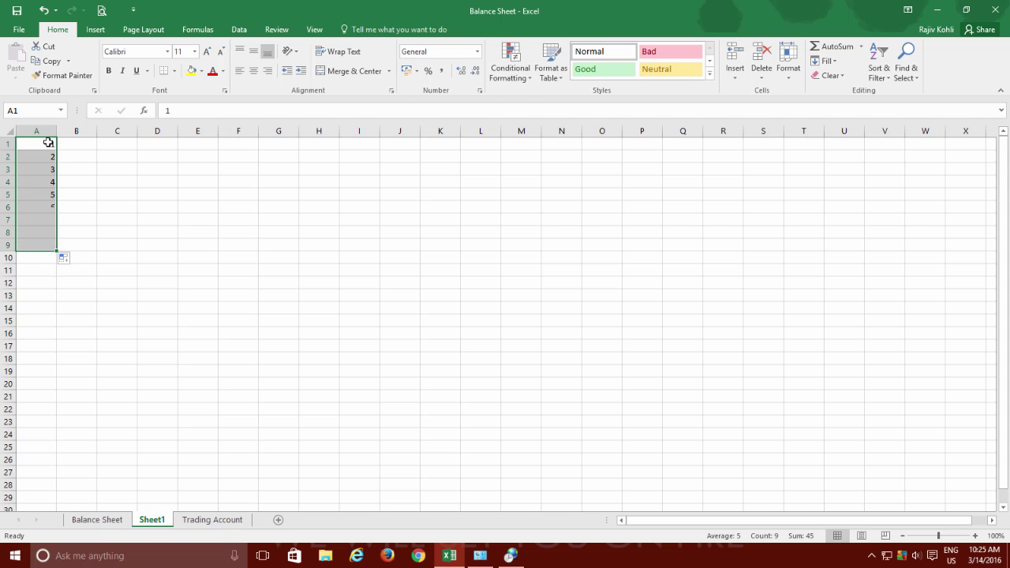
# Apply the default $ accounting format to A1:A9 and return to cell B10 of the Balance Sheet
pyautogui.click(405, 73)
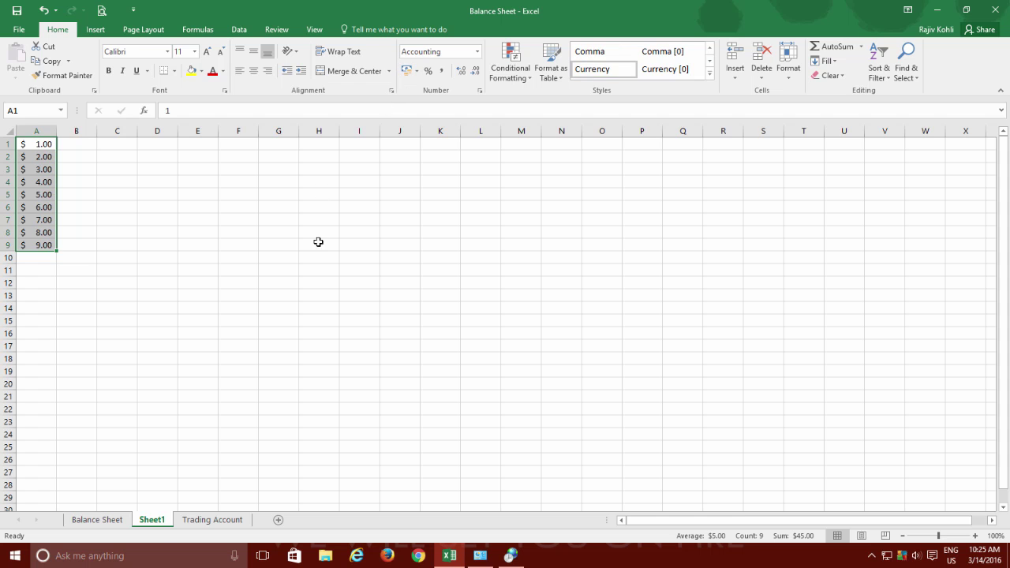
pyautogui.click(112, 521)
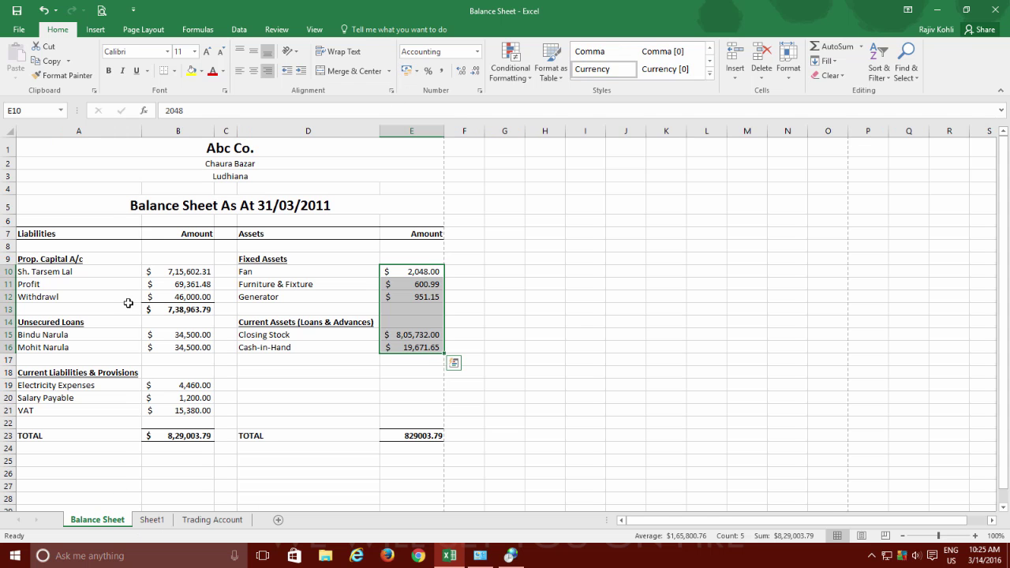
pyautogui.click(166, 276)
# In the additional settings of Windows Region, choose 12,34,56,789 as the currency digit grouping, confirm and close the Region dialogs
pyautogui.click(511, 556)
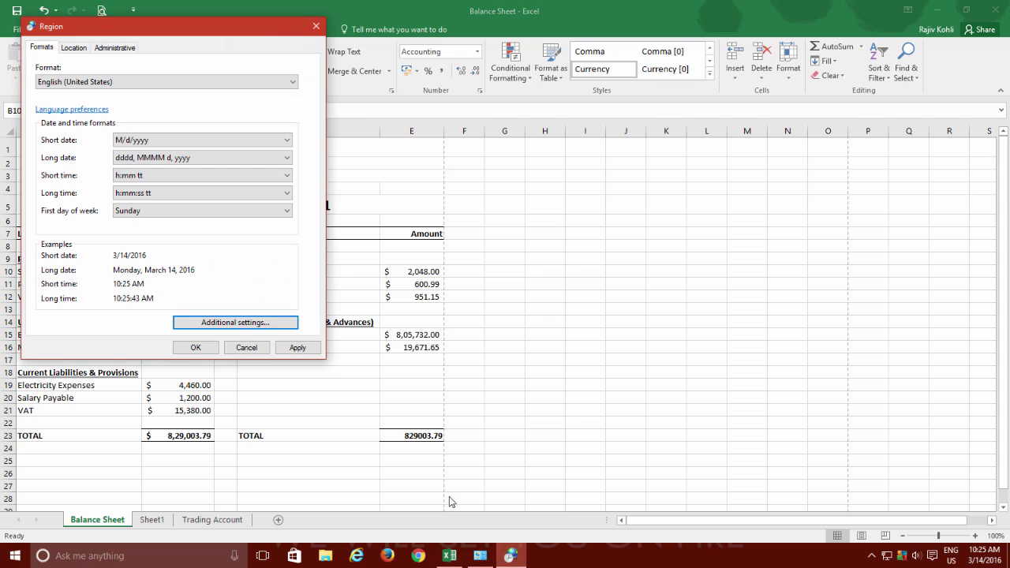
pyautogui.click(263, 325)
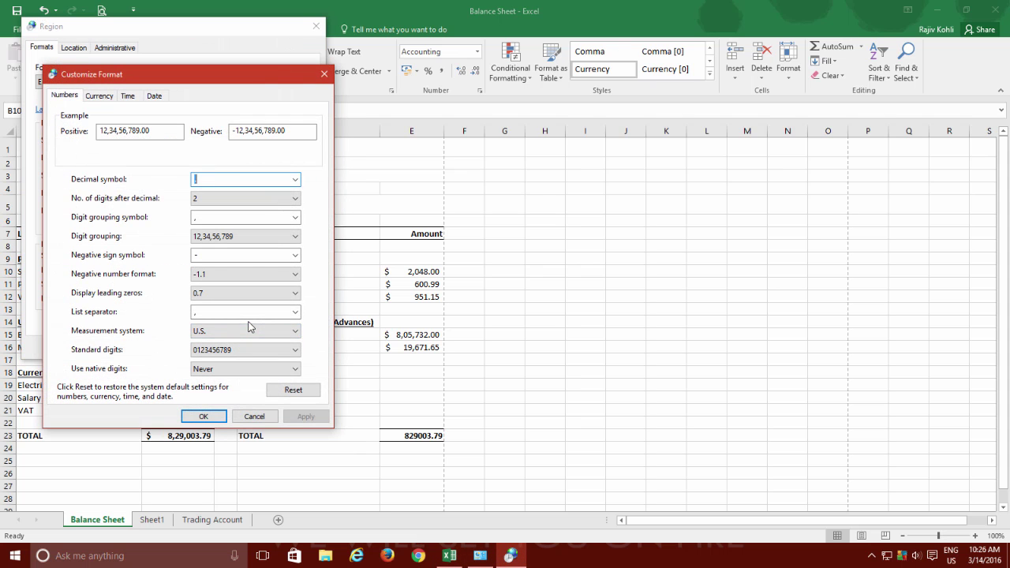
pyautogui.click(99, 96)
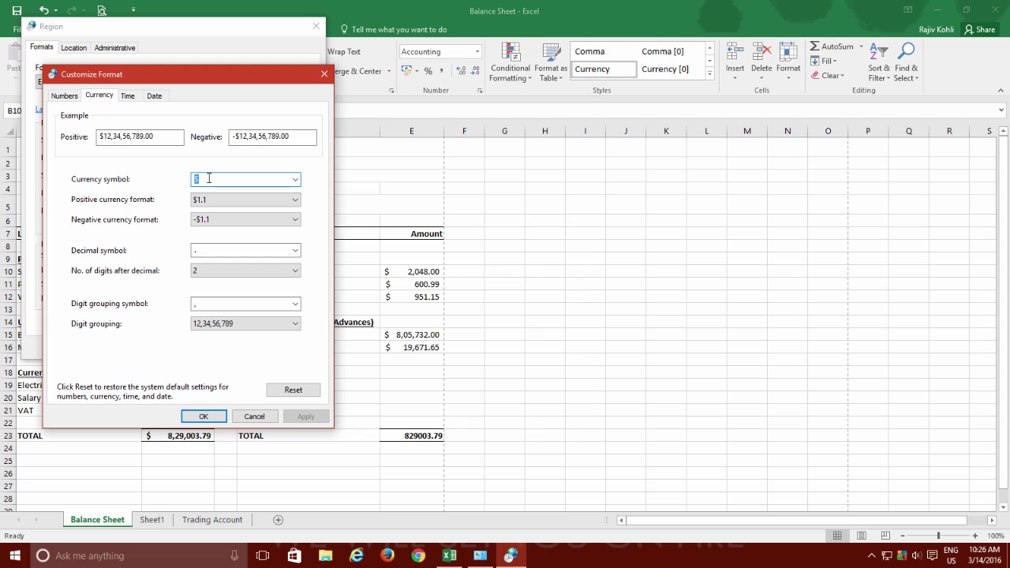
pyautogui.click(222, 327)
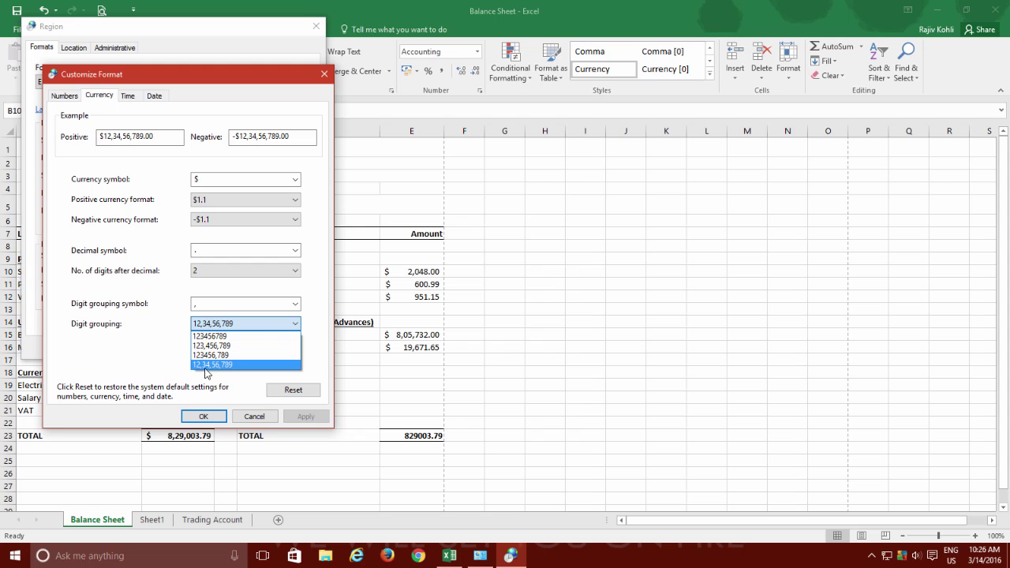
pyautogui.click(207, 366)
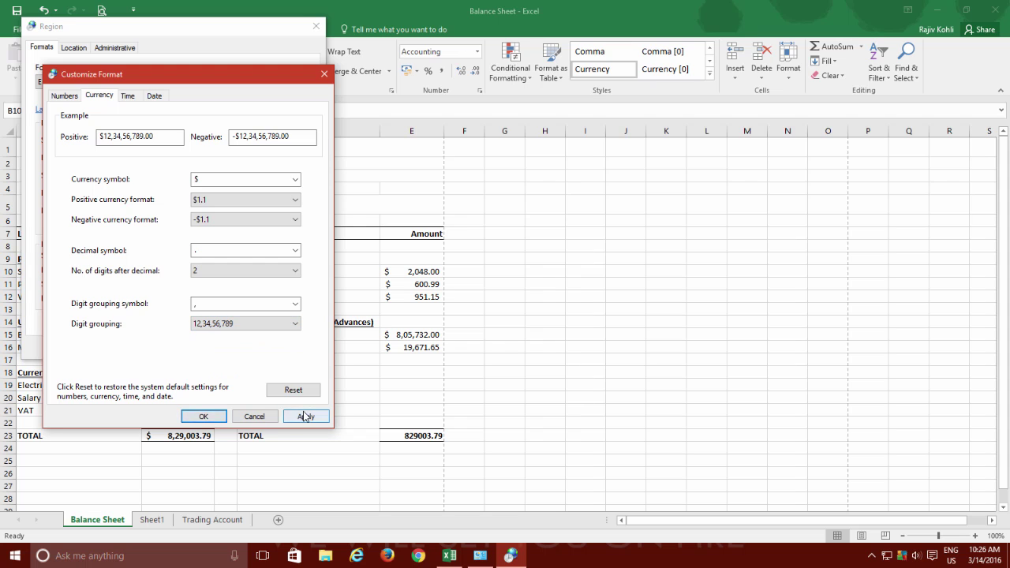
pyautogui.click(305, 416)
pyautogui.write('.')
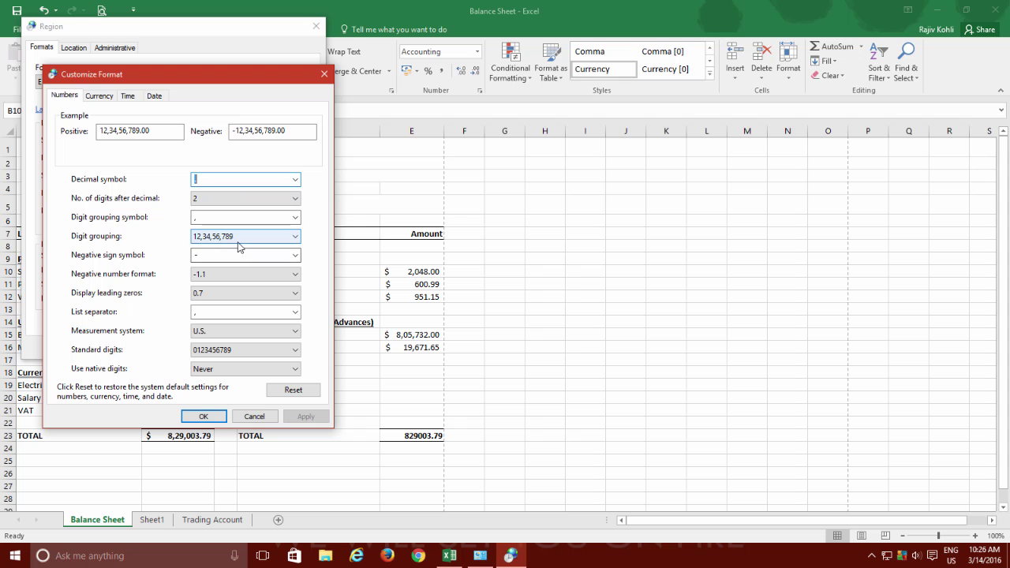
pyautogui.click(203, 416)
pyautogui.click(194, 345)
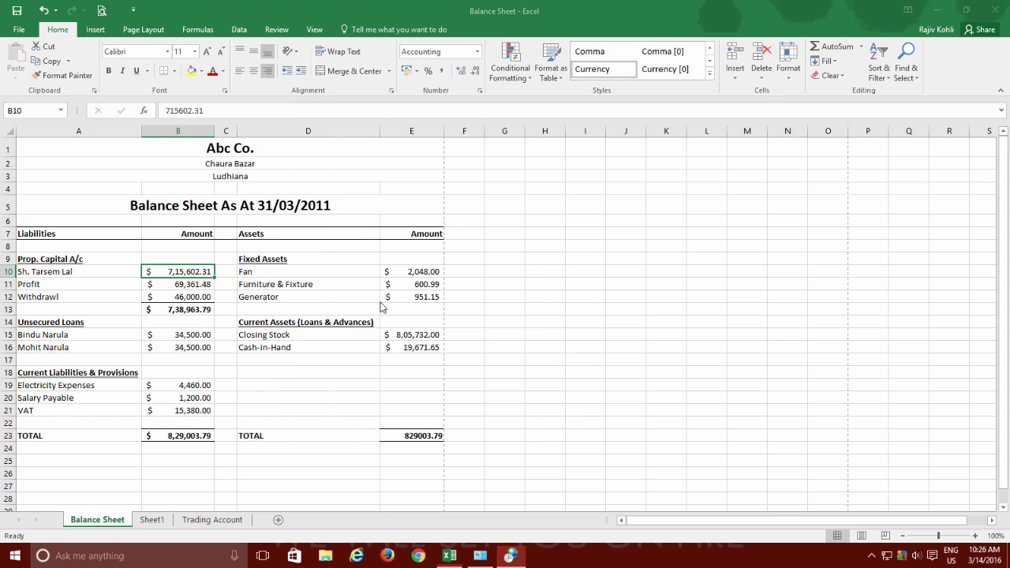
# Apply the comma style to the asset amounts E10:E16 and the default $ accounting format to the liability amounts B10:B23
pyautogui.moveTo(404, 271); pyautogui.dragTo(408, 347)
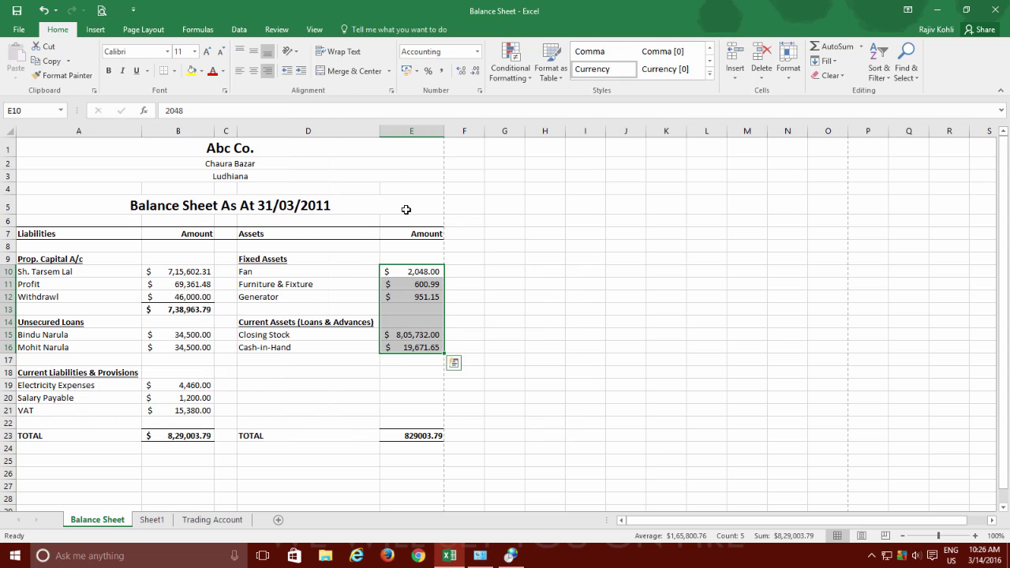
pyautogui.click(444, 72)
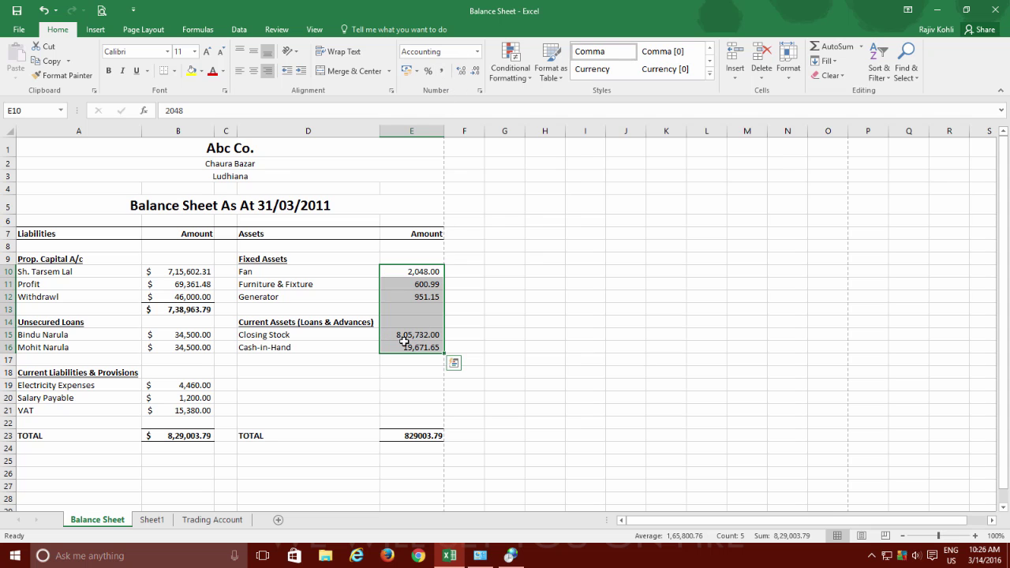
pyautogui.click(402, 347)
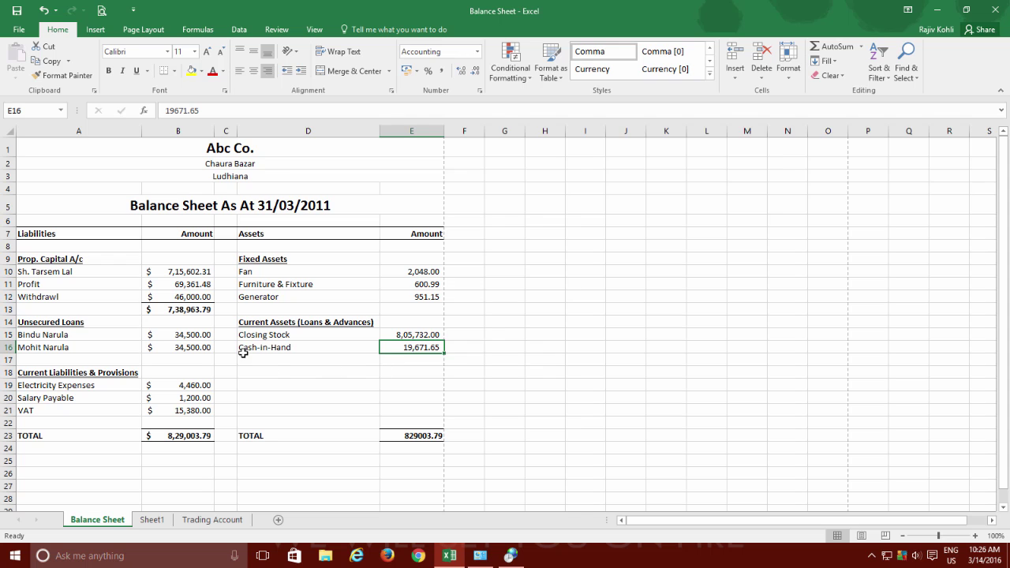
pyautogui.moveTo(189, 272); pyautogui.dragTo(189, 436)
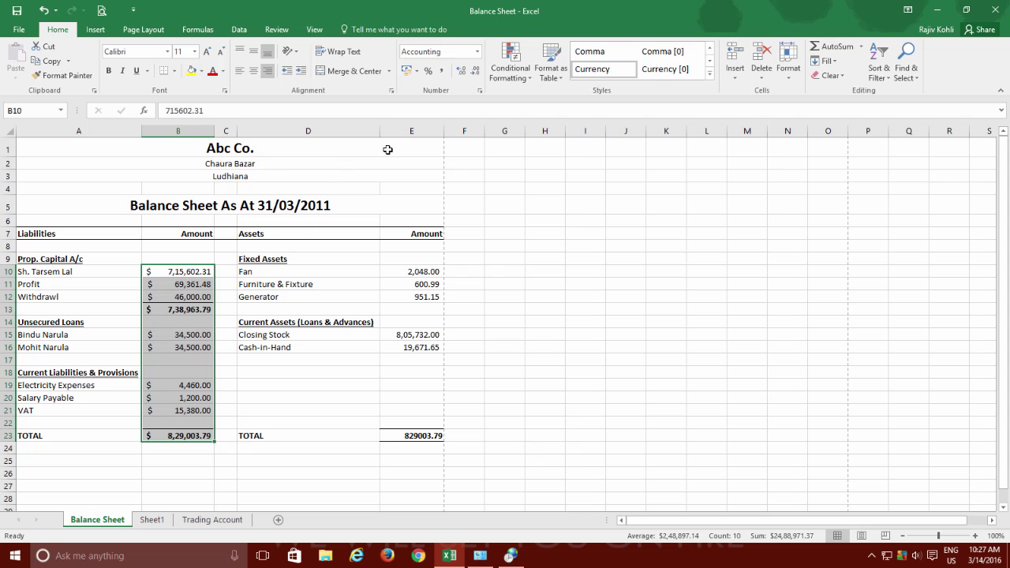
pyautogui.click(408, 71)
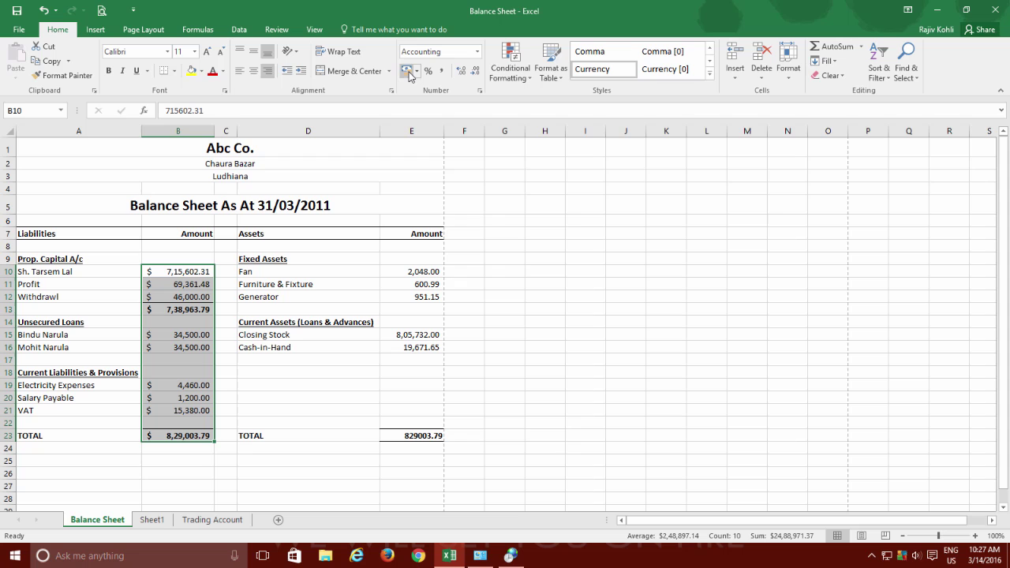
# Apply the comma style to the asset amounts E10:E23, including the total, and change their format to Number
pyautogui.moveTo(412, 268); pyautogui.dragTo(415, 438)
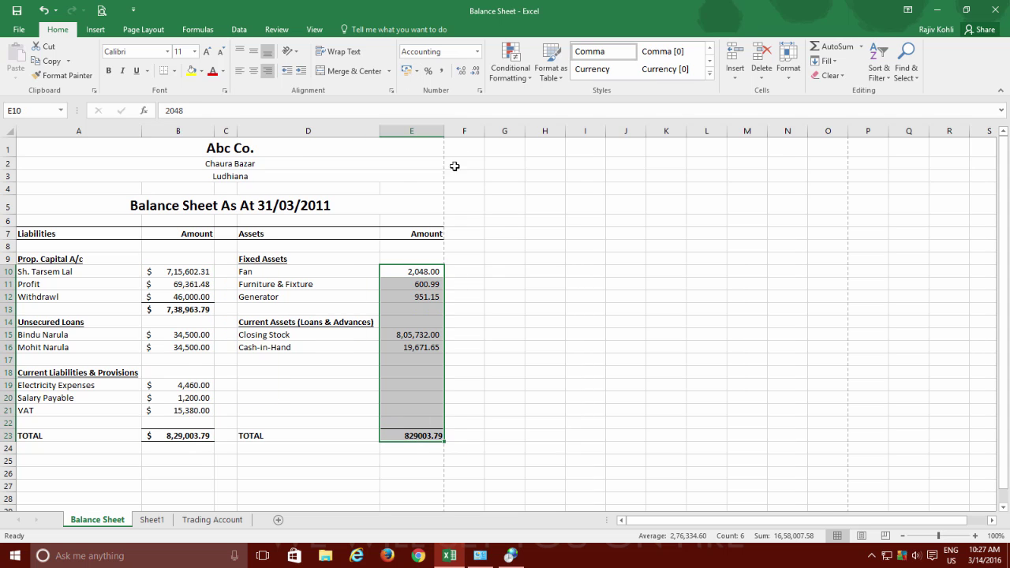
pyautogui.click(441, 71)
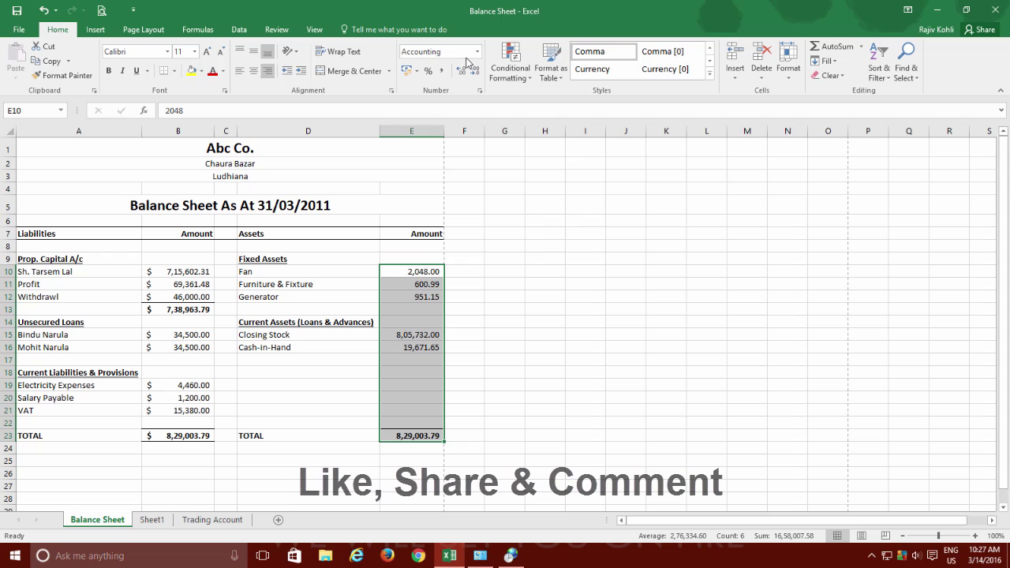
pyautogui.click(476, 52)
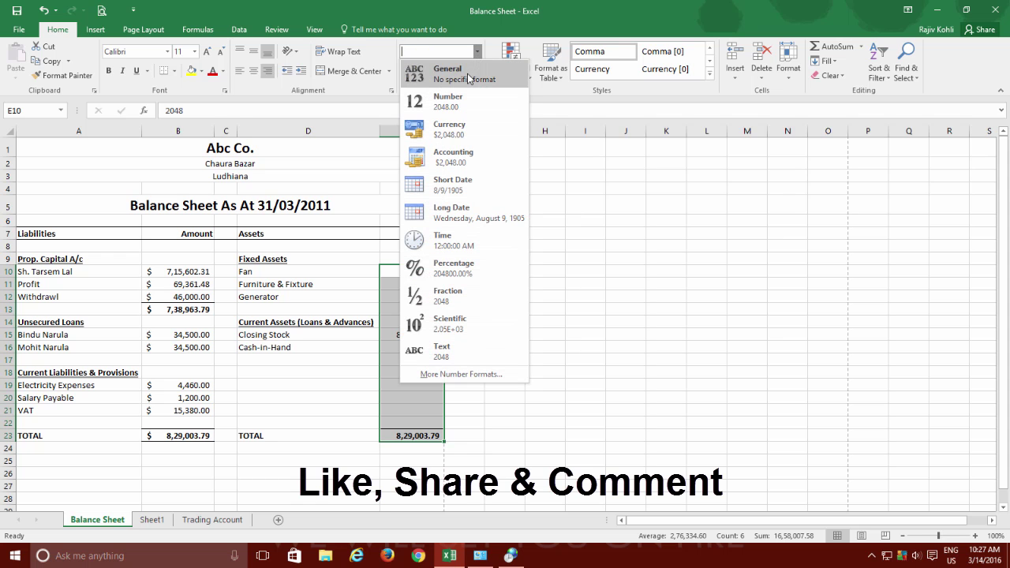
pyautogui.click(469, 102)
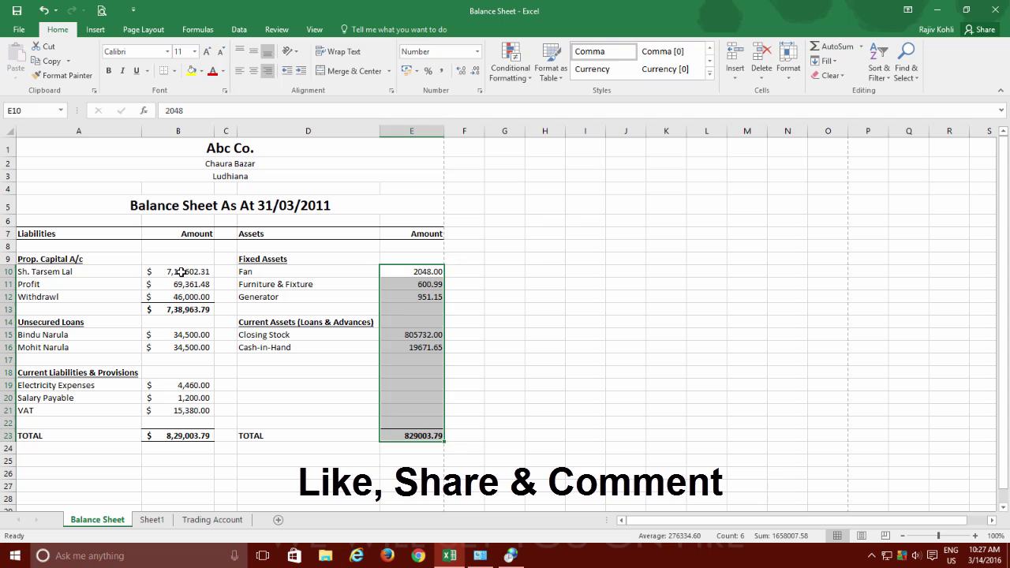
# Change the format of the liability amounts B10:B23 to Number and deselect the range
pyautogui.moveTo(180, 271); pyautogui.dragTo(176, 436)
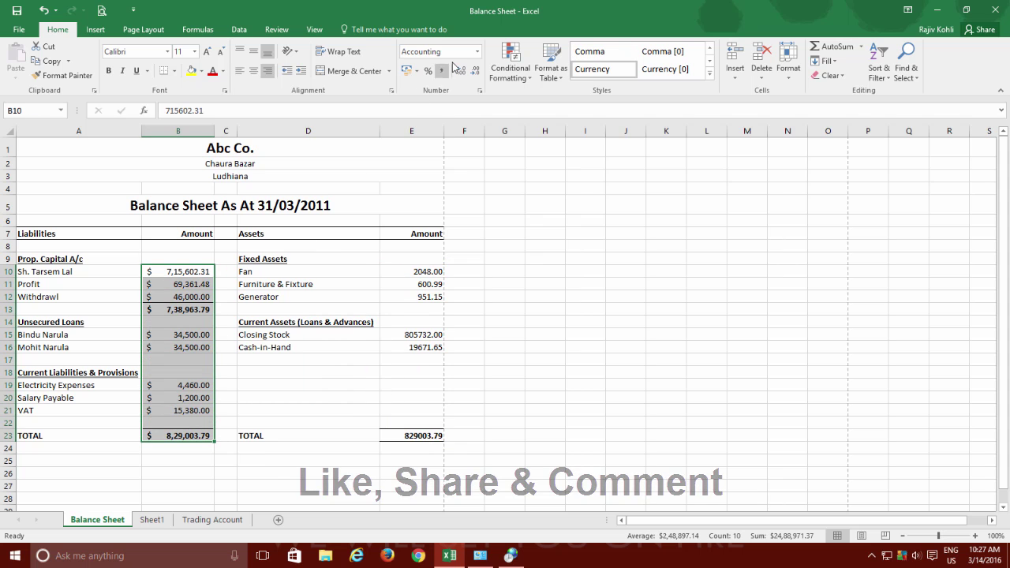
pyautogui.click(476, 51)
pyautogui.click(458, 103)
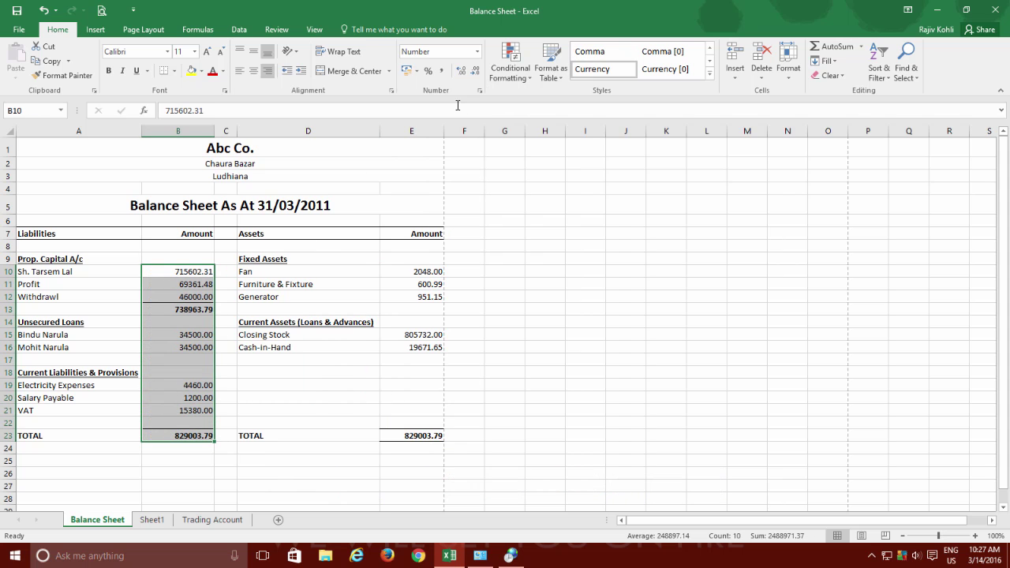
pyautogui.click(286, 436)
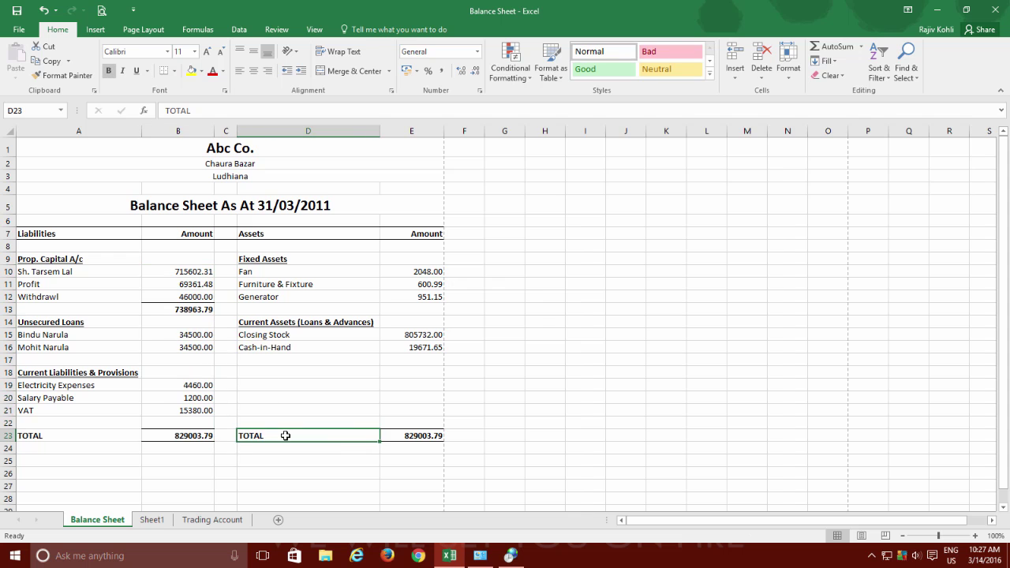